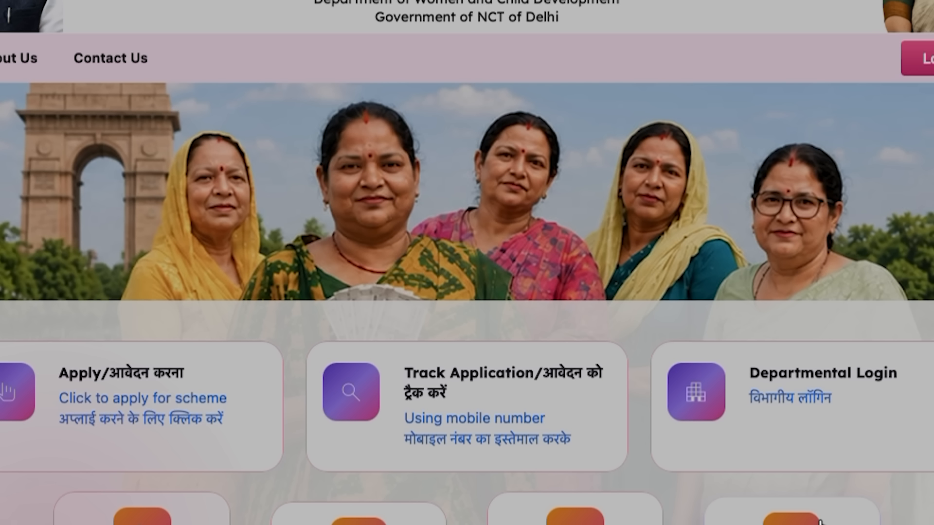
Open the list of banks accepted for the scheme and skim it from start to end
{"action": "left_click", "coordinate": [820, 522]}
{"action": "scroll", "coordinate": [688, 444], "scroll_direction": "down", "scroll_amount": 15}
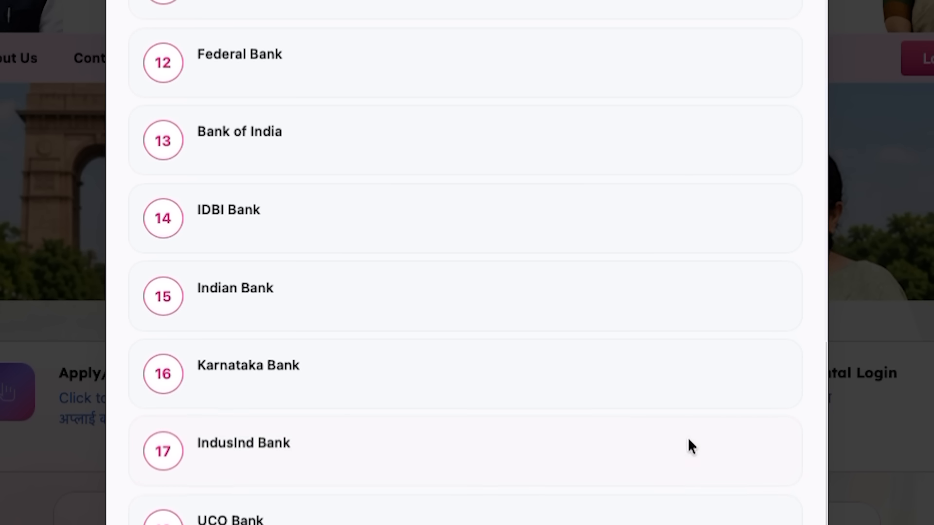
{"action": "scroll", "coordinate": [425, 330], "scroll_direction": "up", "scroll_amount": 15}
{"action": "scroll", "coordinate": [424, 329], "scroll_direction": "down", "scroll_amount": 15}
{"action": "scroll", "coordinate": [423, 332], "scroll_direction": "up", "scroll_amount": 15}
Read the Hindi notice above the bank list about the applicant's required account in a CBDC-linked bank
{"action": "left_click_drag", "start_coordinate": [144, 39], "coordinate": [526, 39]}
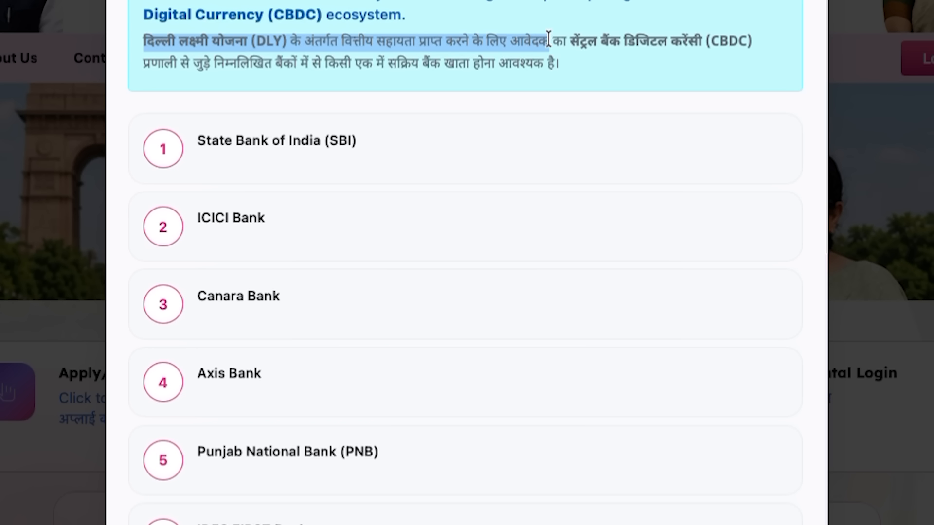
{"action": "left_click_drag", "start_coordinate": [586, 38], "coordinate": [730, 41]}
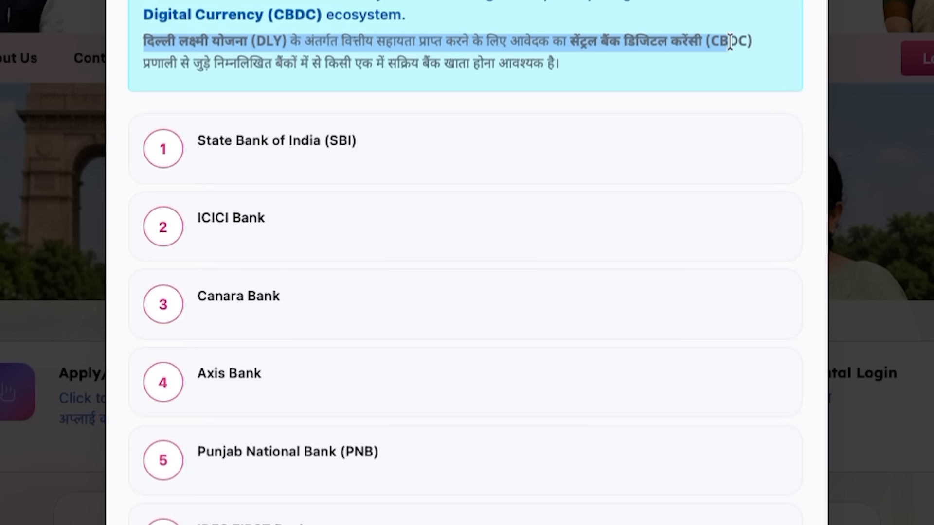
{"action": "left_click", "coordinate": [455, 88]}
{"action": "left_click_drag", "start_coordinate": [183, 63], "coordinate": [573, 75]}
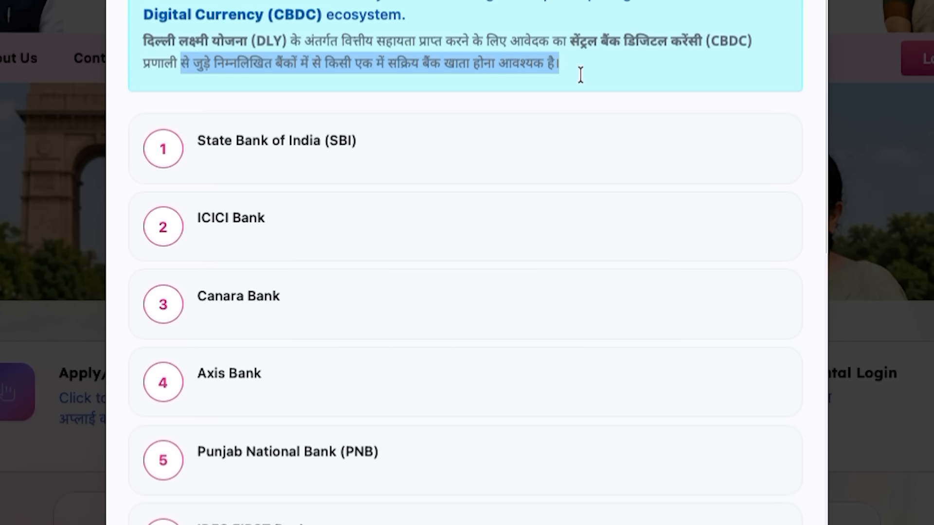
Review the first entries of the bank list, from State Bank of India through Punjab National Bank
{"action": "scroll", "coordinate": [476, 166], "scroll_direction": "down", "scroll_amount": 15}
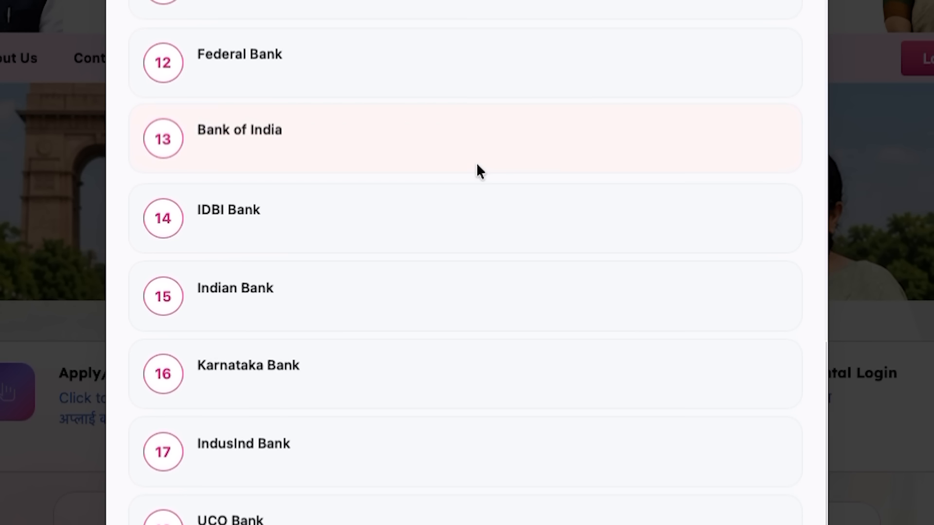
{"action": "scroll", "coordinate": [465, 162], "scroll_direction": "up", "scroll_amount": 5}
{"action": "scroll", "coordinate": [453, 154], "scroll_direction": "up", "scroll_amount": 10}
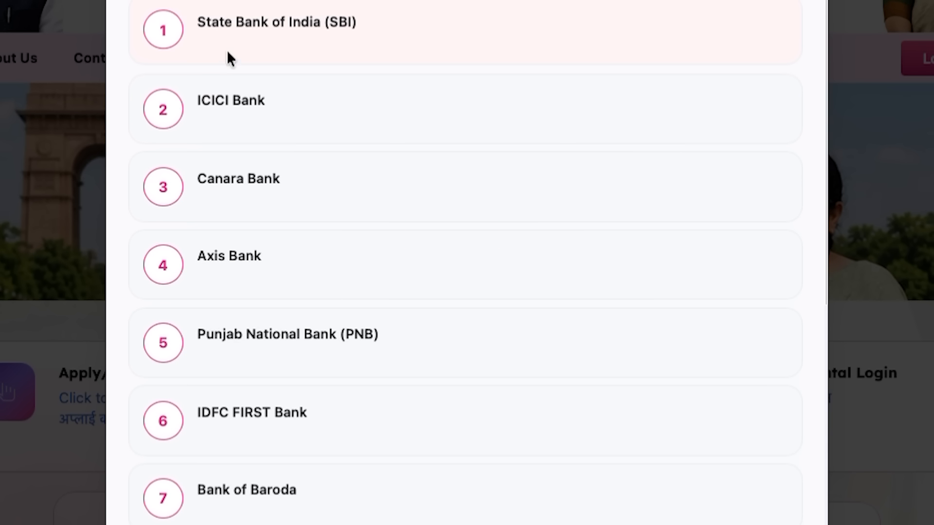
{"action": "left_click_drag", "start_coordinate": [212, 23], "coordinate": [359, 23]}
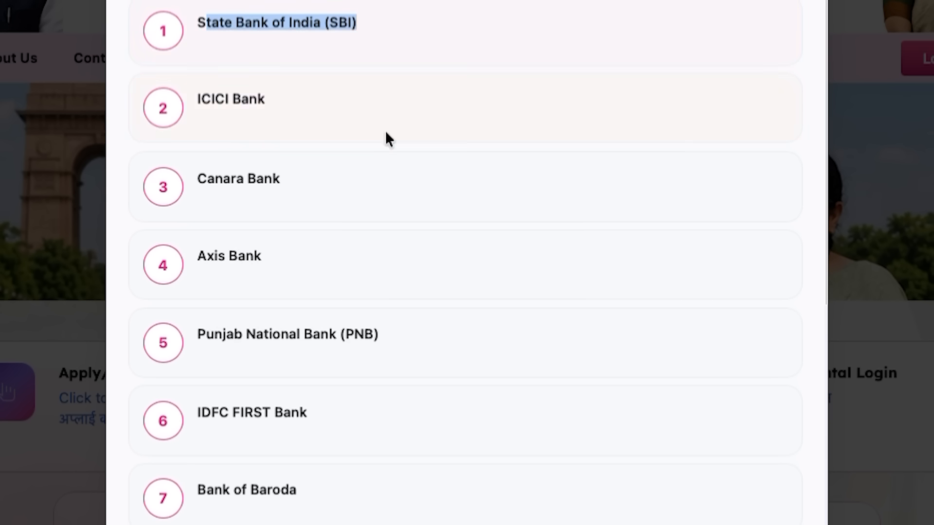
{"action": "scroll", "coordinate": [224, 71], "scroll_direction": "down", "scroll_amount": 15}
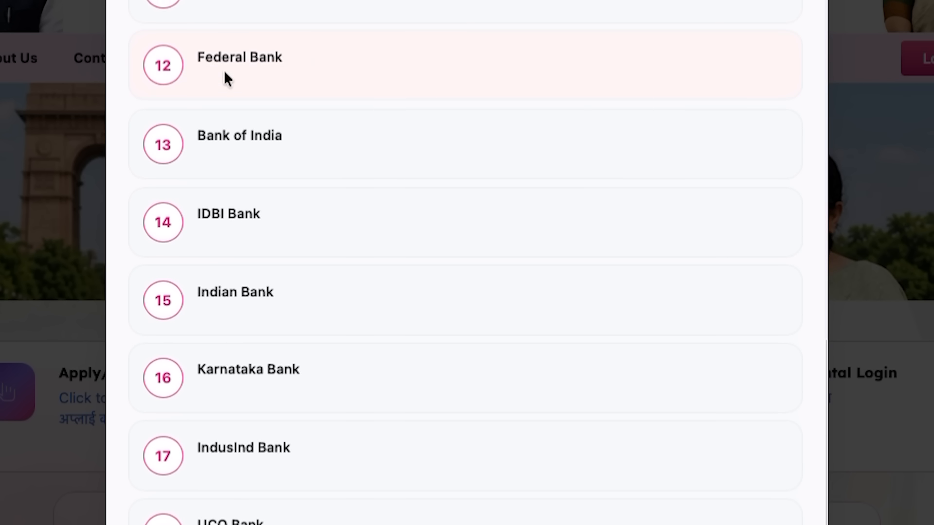
{"action": "scroll", "coordinate": [224, 76], "scroll_direction": "up", "scroll_amount": 17}
{"action": "left_click", "coordinate": [199, 245]}
{"action": "scroll", "coordinate": [311, 228], "scroll_direction": "down", "scroll_amount": 3}
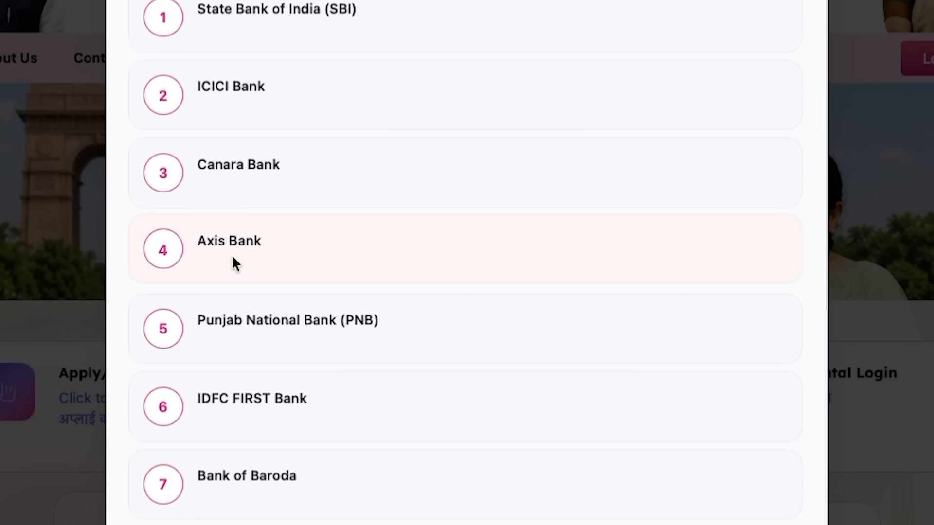
{"action": "scroll", "coordinate": [417, 256], "scroll_direction": "down", "scroll_amount": 1}
{"action": "left_click_drag", "start_coordinate": [223, 269], "coordinate": [472, 277]}
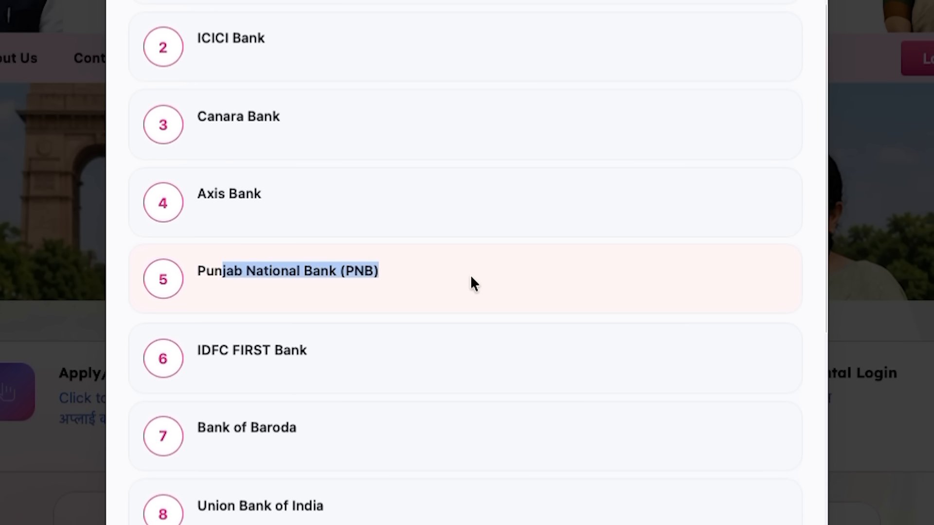
Review the middle entries of the bank list, from IDFC FIRST Bank through Bank of India
{"action": "scroll", "coordinate": [440, 279], "scroll_direction": "down", "scroll_amount": 2}
{"action": "left_click", "coordinate": [201, 253]}
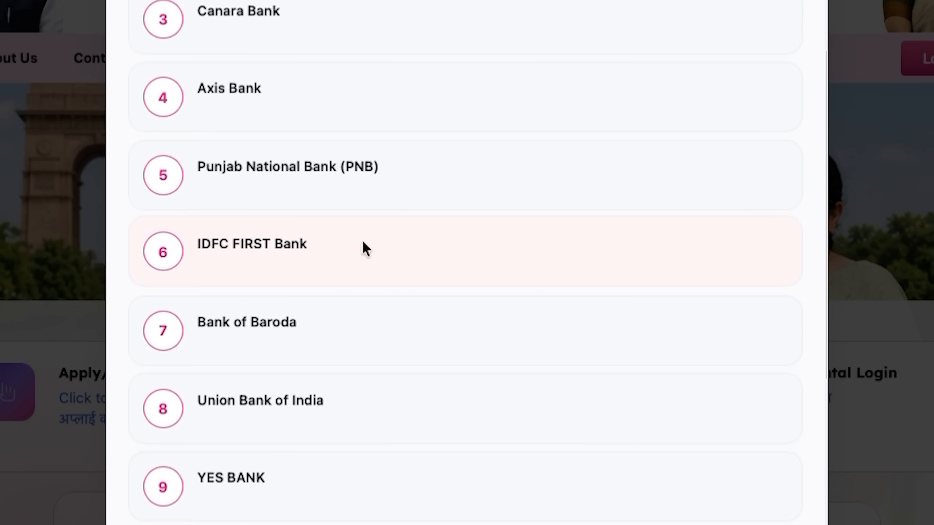
{"action": "scroll", "coordinate": [379, 267], "scroll_direction": "down", "scroll_amount": 2}
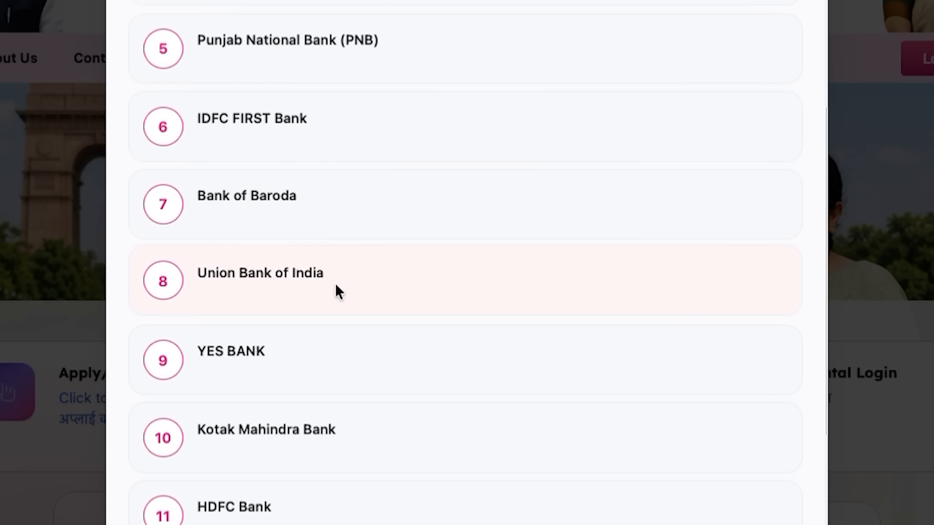
{"action": "scroll", "coordinate": [459, 292], "scroll_direction": "down", "scroll_amount": 1}
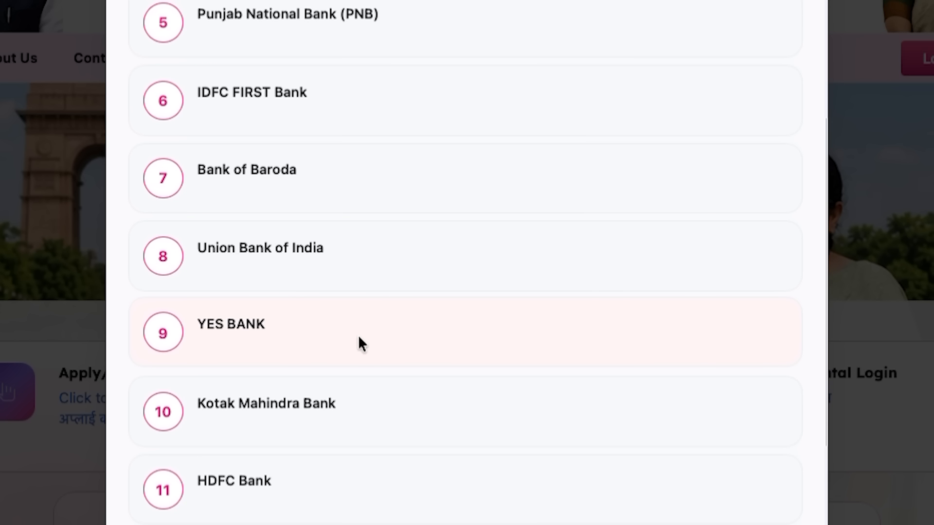
{"action": "triple_click", "coordinate": [363, 398]}
{"action": "scroll", "coordinate": [340, 390], "scroll_direction": "down", "scroll_amount": 3}
{"action": "left_click_drag", "start_coordinate": [265, 336], "coordinate": [371, 336]}
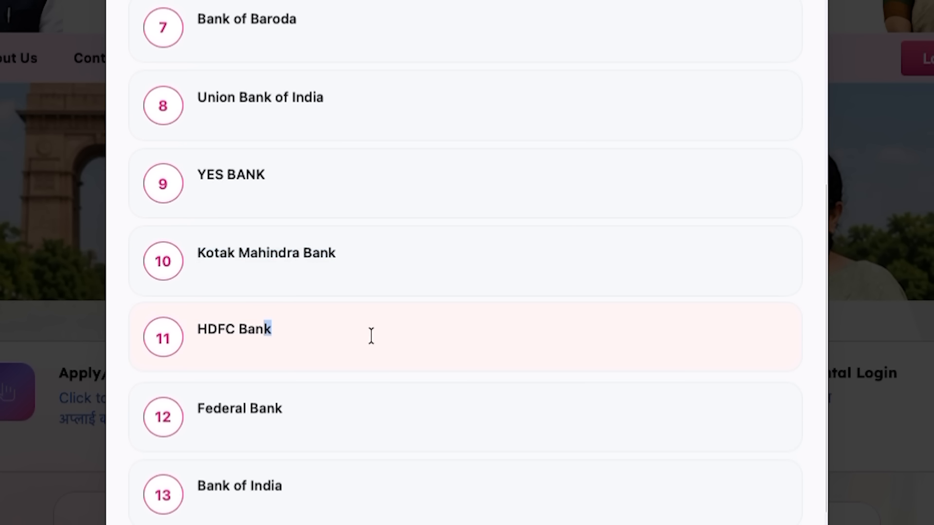
{"action": "left_click_drag", "start_coordinate": [240, 412], "coordinate": [379, 411]}
{"action": "scroll", "coordinate": [375, 404], "scroll_direction": "down", "scroll_amount": 3}
{"action": "left_click", "coordinate": [335, 406]}
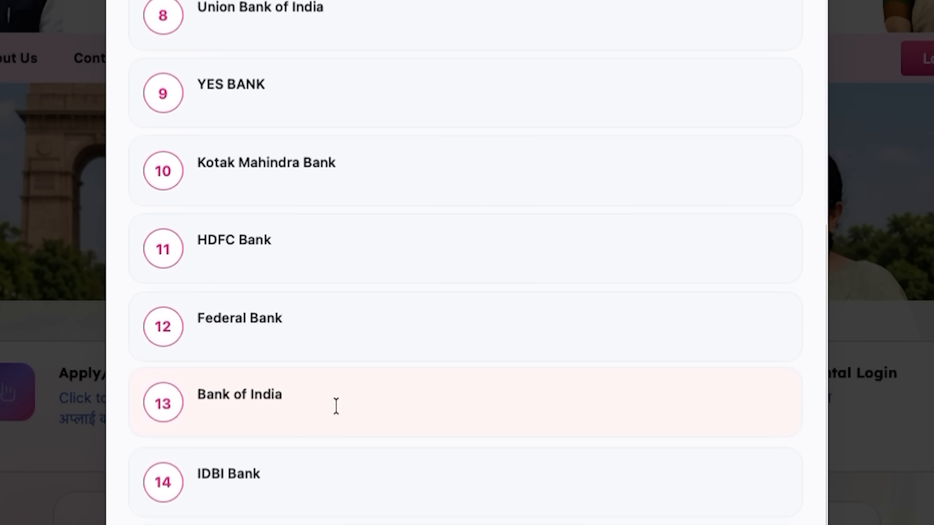
Review the remaining entries of the bank list, from IDBI Bank onward through UCO Bank
{"action": "scroll", "coordinate": [292, 451], "scroll_direction": "down", "scroll_amount": 3}
{"action": "left_click_drag", "start_coordinate": [219, 405], "coordinate": [290, 404]}
{"action": "left_click_drag", "start_coordinate": [214, 479], "coordinate": [411, 479]}
{"action": "scroll", "coordinate": [431, 459], "scroll_direction": "down", "scroll_amount": 3}
{"action": "left_click_drag", "start_coordinate": [197, 443], "coordinate": [387, 445]}
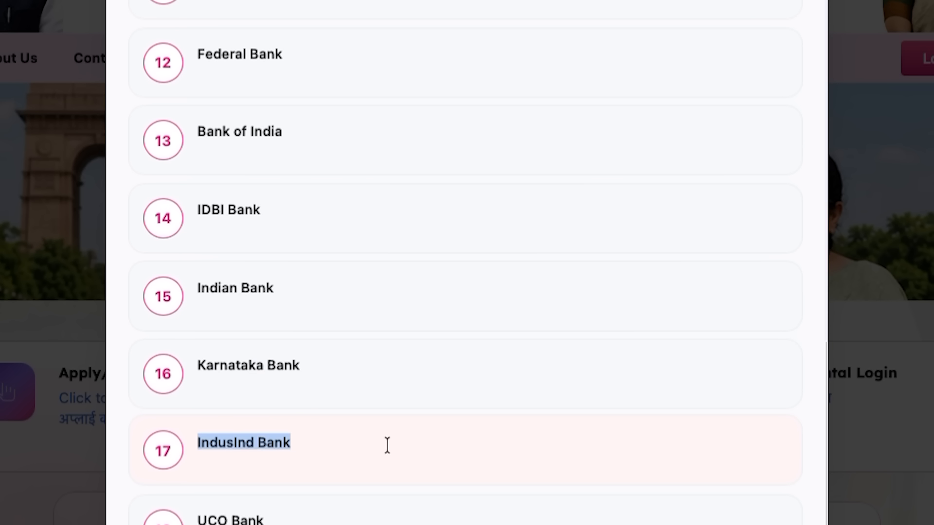
{"action": "left_click_drag", "start_coordinate": [207, 520], "coordinate": [344, 524]}
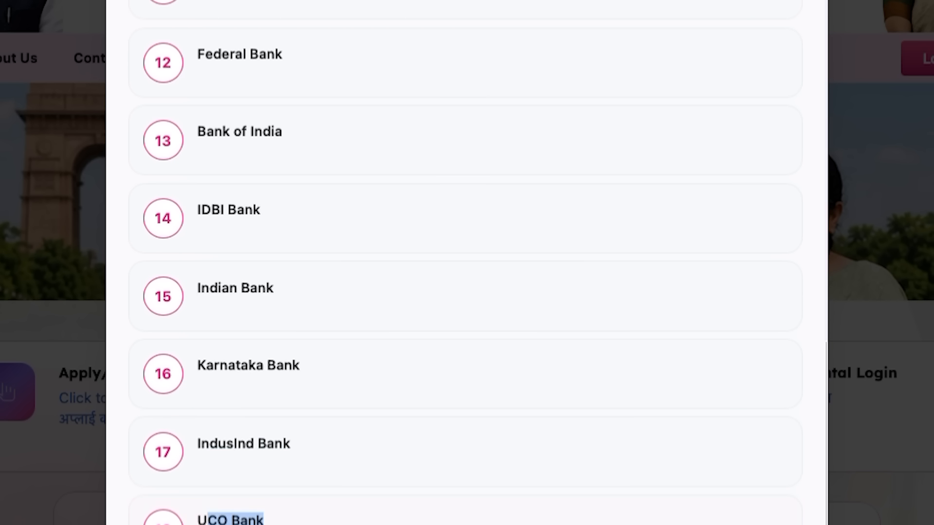
{"action": "left_click_drag", "start_coordinate": [206, 472], "coordinate": [341, 472]}
Skim the whole bank list once more and return to the scheme's home page
{"action": "scroll", "coordinate": [460, 295], "scroll_direction": "up", "scroll_amount": 15}
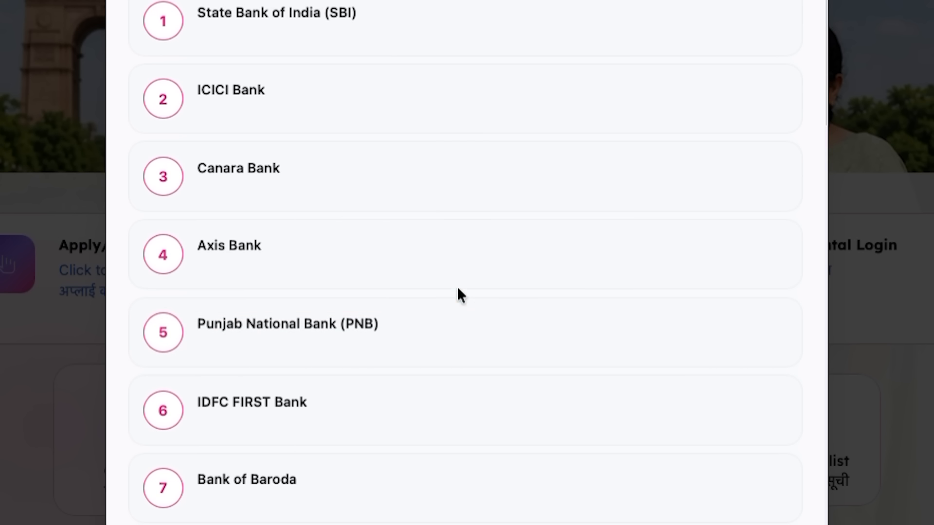
{"action": "scroll", "coordinate": [412, 311], "scroll_direction": "down", "scroll_amount": 12}
{"action": "scroll", "coordinate": [409, 300], "scroll_direction": "up", "scroll_amount": 9}
{"action": "scroll", "coordinate": [410, 301], "scroll_direction": "up", "scroll_amount": 5}
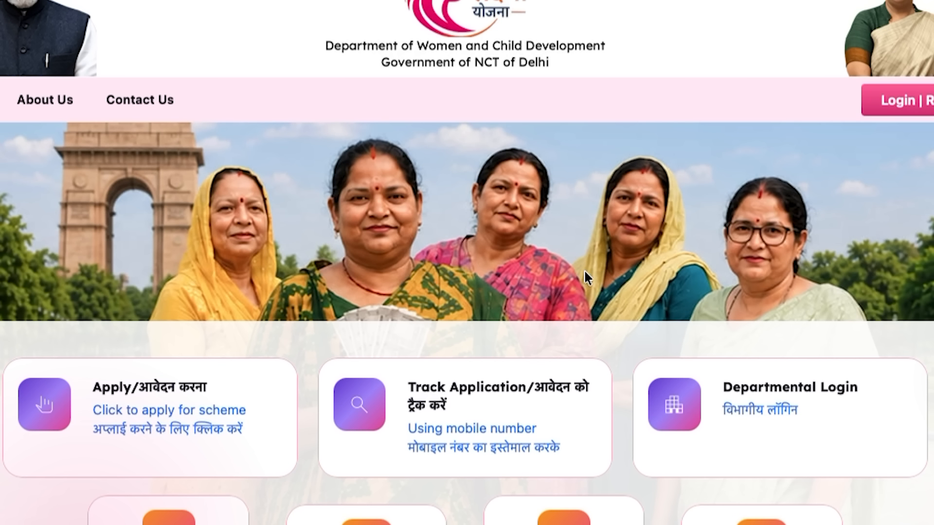
Open the eligibility criteria and read the first two conditions on the applicant's gender and position in the family
{"action": "left_click", "coordinate": [168, 521]}
{"action": "scroll", "coordinate": [584, 179], "scroll_direction": "down", "scroll_amount": 10}
{"action": "scroll", "coordinate": [583, 178], "scroll_direction": "up", "scroll_amount": 10}
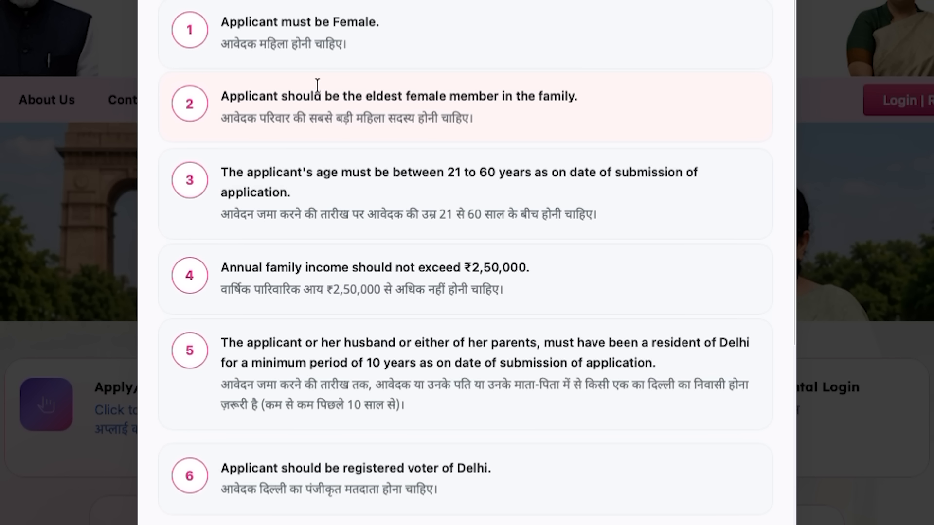
{"action": "left_click_drag", "start_coordinate": [247, 44], "coordinate": [382, 48]}
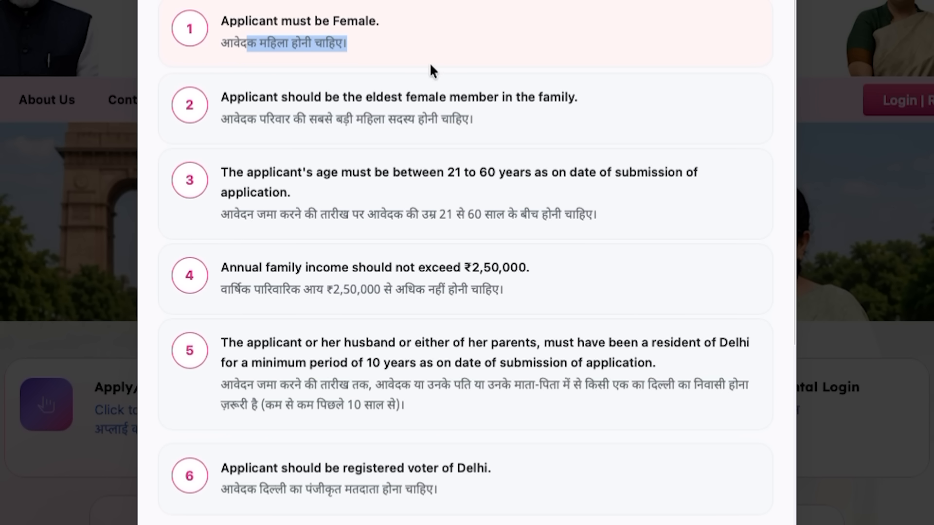
{"action": "left_click", "coordinate": [431, 67]}
{"action": "left_click_drag", "start_coordinate": [521, 122], "coordinate": [222, 119]}
{"action": "left_click", "coordinate": [225, 118]}
Read the eligibility condition on the applicant's age at the date of submission
{"action": "left_click_drag", "start_coordinate": [254, 214], "coordinate": [508, 213]}
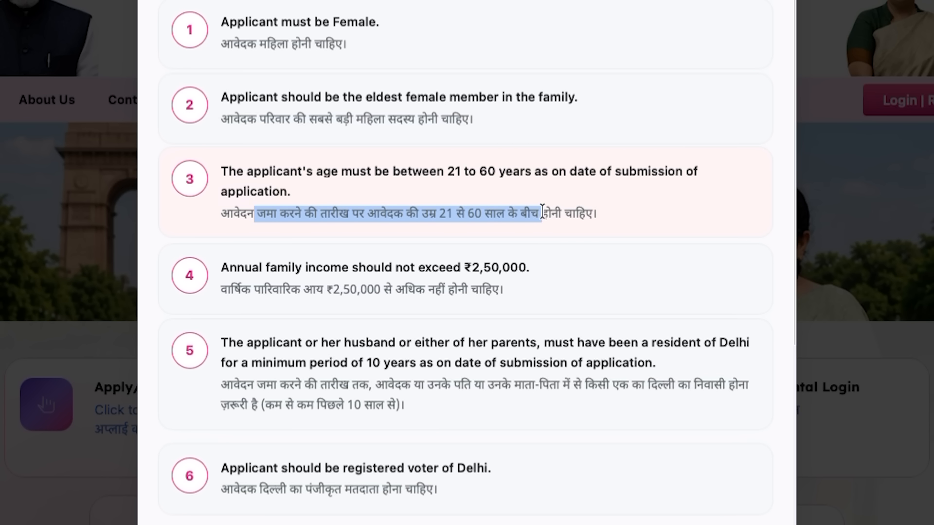
{"action": "double_click", "coordinate": [371, 216]}
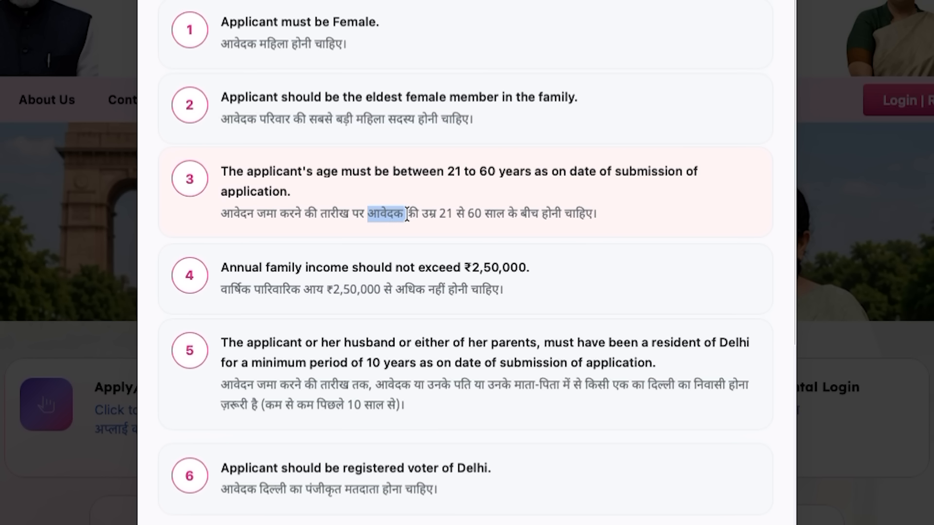
{"action": "left_click", "coordinate": [407, 214]}
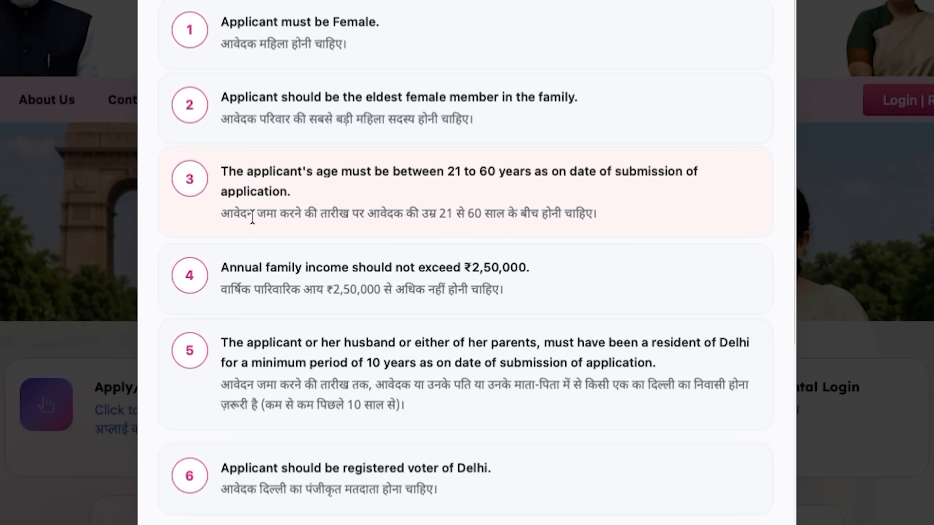
{"action": "left_click_drag", "start_coordinate": [235, 215], "coordinate": [617, 221]}
Read the eligibility condition on annual family income
{"action": "left_click", "coordinate": [370, 291]}
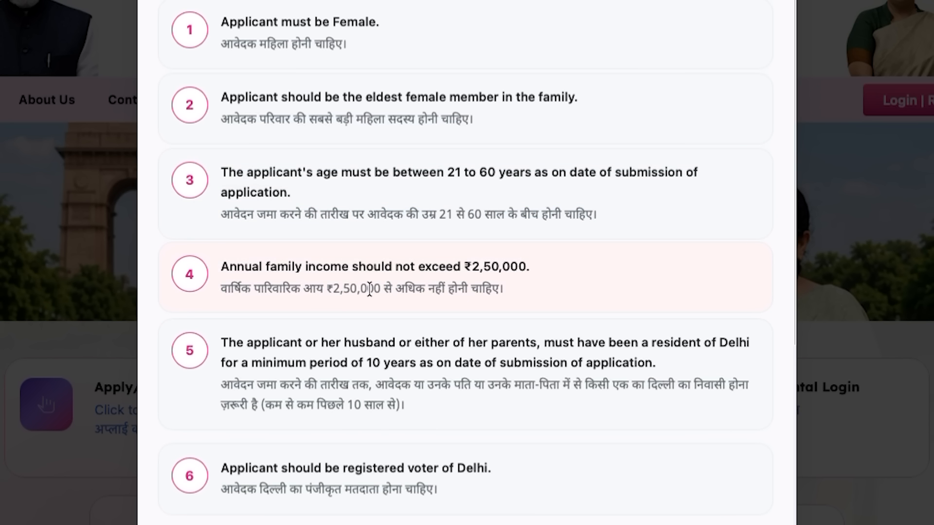
{"action": "left_click_drag", "start_coordinate": [238, 286], "coordinate": [525, 285]}
{"action": "left_click", "coordinate": [528, 286]}
{"action": "left_click_drag", "start_coordinate": [261, 291], "coordinate": [334, 291]}
{"action": "left_click", "coordinate": [389, 293]}
Read the Delhi residency condition covering the applicant, her husband or her parents
{"action": "scroll", "coordinate": [269, 340], "scroll_direction": "down", "scroll_amount": 2}
{"action": "left_click_drag", "start_coordinate": [245, 292], "coordinate": [470, 285]}
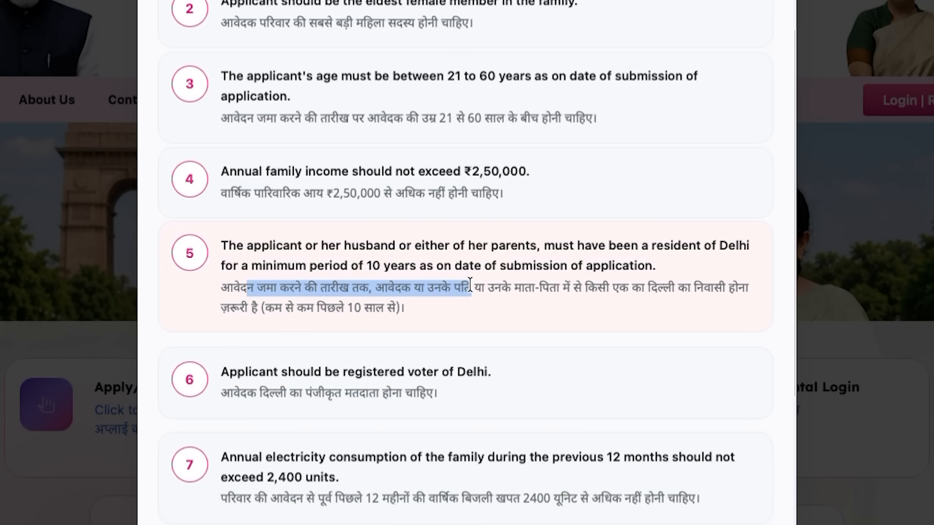
{"action": "left_click_drag", "start_coordinate": [551, 285], "coordinate": [763, 293]}
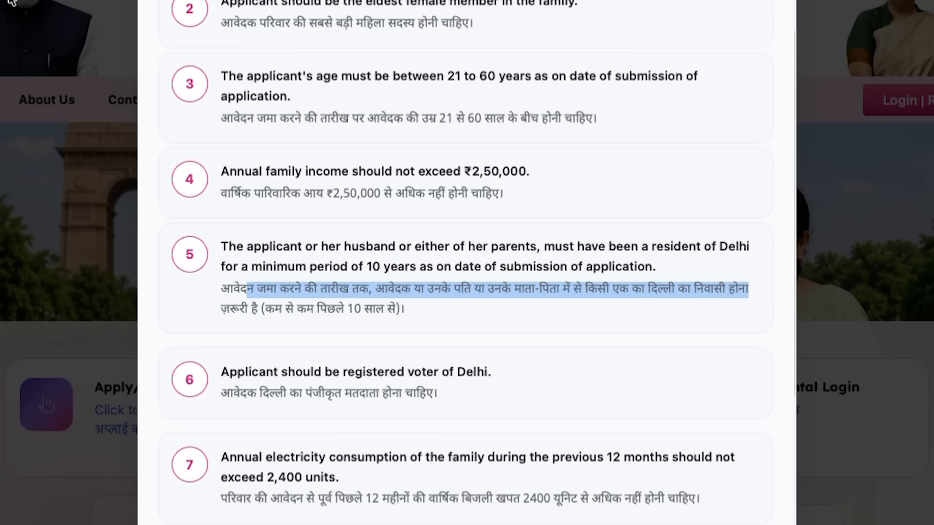
{"action": "left_click_drag", "start_coordinate": [297, 307], "coordinate": [400, 305]}
{"action": "left_click", "coordinate": [379, 288]}
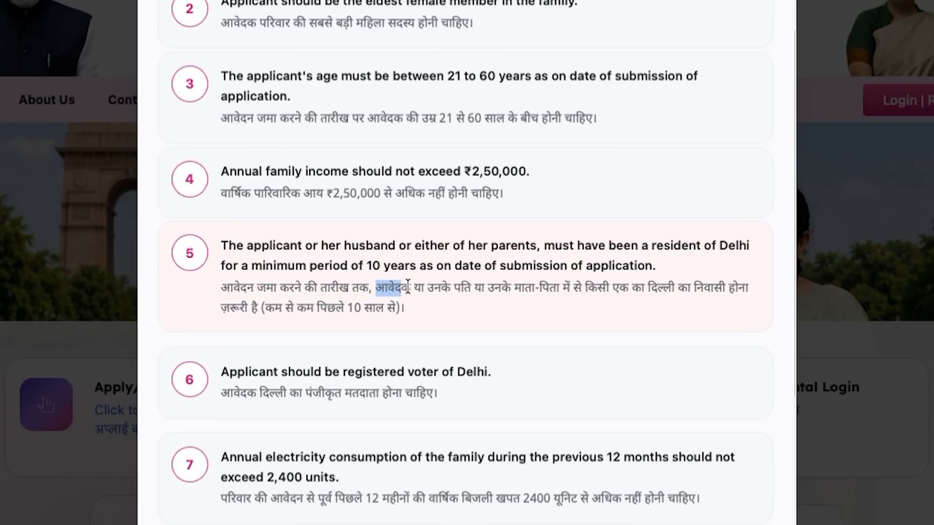
{"action": "left_click_drag", "start_coordinate": [414, 285], "coordinate": [430, 286]}
{"action": "left_click", "coordinate": [473, 286]}
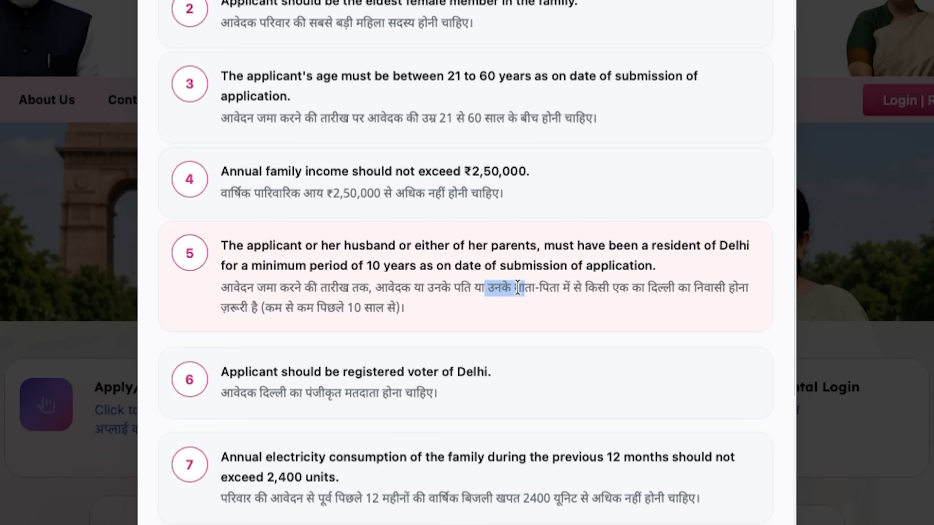
{"action": "left_click_drag", "start_coordinate": [372, 288], "coordinate": [468, 292]}
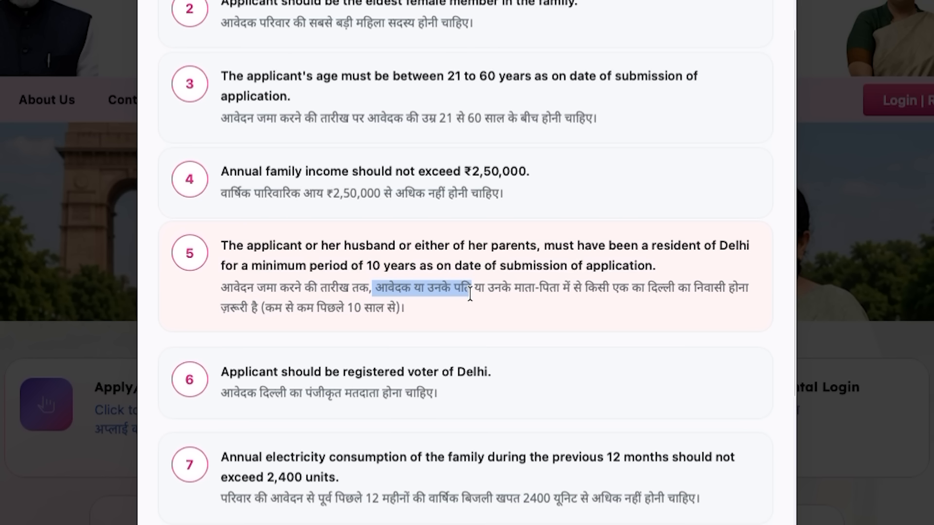
Read the eligibility conditions on Delhi voter registration and the family's annual electricity consumption
{"action": "scroll", "coordinate": [476, 292], "scroll_direction": "down", "scroll_amount": 2}
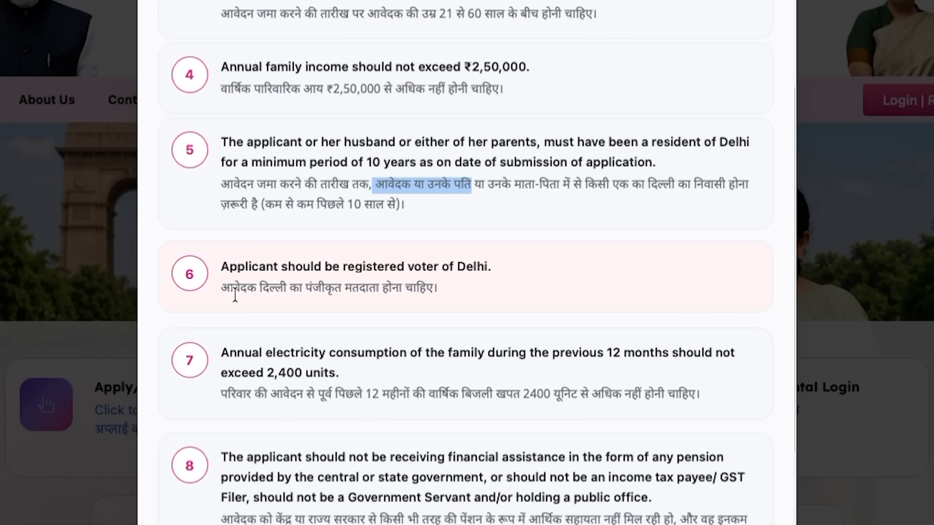
{"action": "left_click_drag", "start_coordinate": [270, 292], "coordinate": [455, 294]}
{"action": "scroll", "coordinate": [455, 294], "scroll_direction": "down", "scroll_amount": 2}
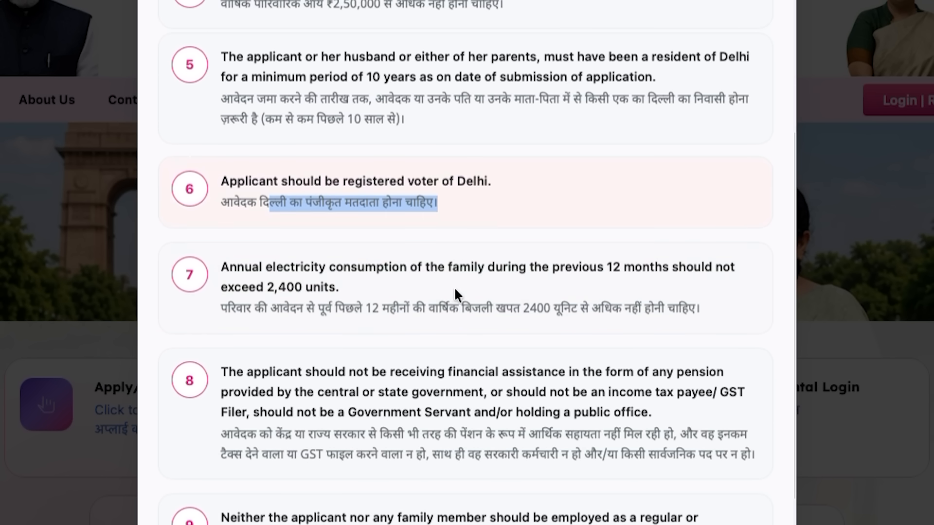
{"action": "left_click_drag", "start_coordinate": [252, 309], "coordinate": [386, 304]}
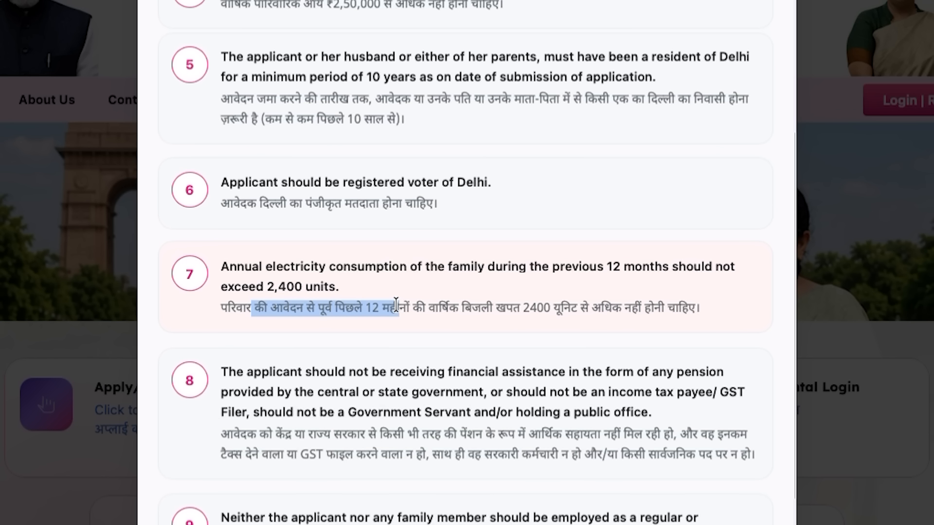
{"action": "left_click", "coordinate": [396, 305]}
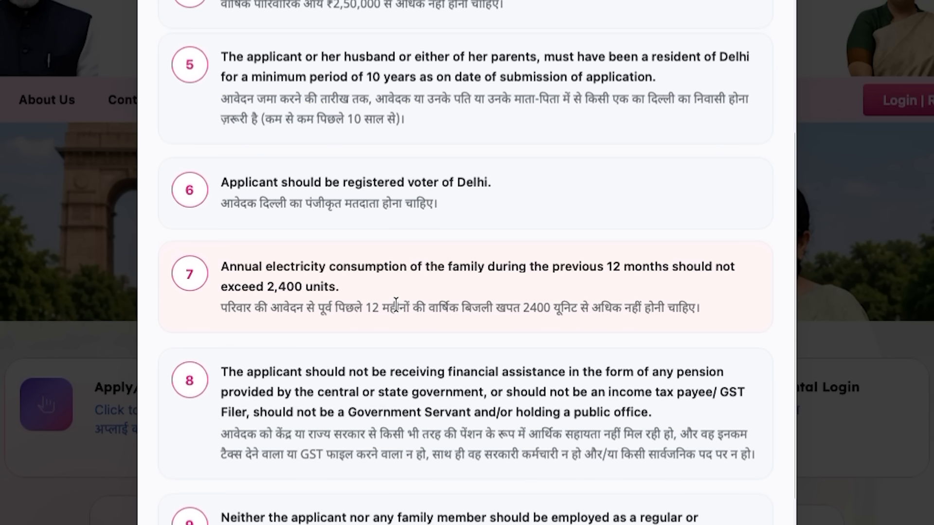
{"action": "left_click_drag", "start_coordinate": [397, 305], "coordinate": [580, 311]}
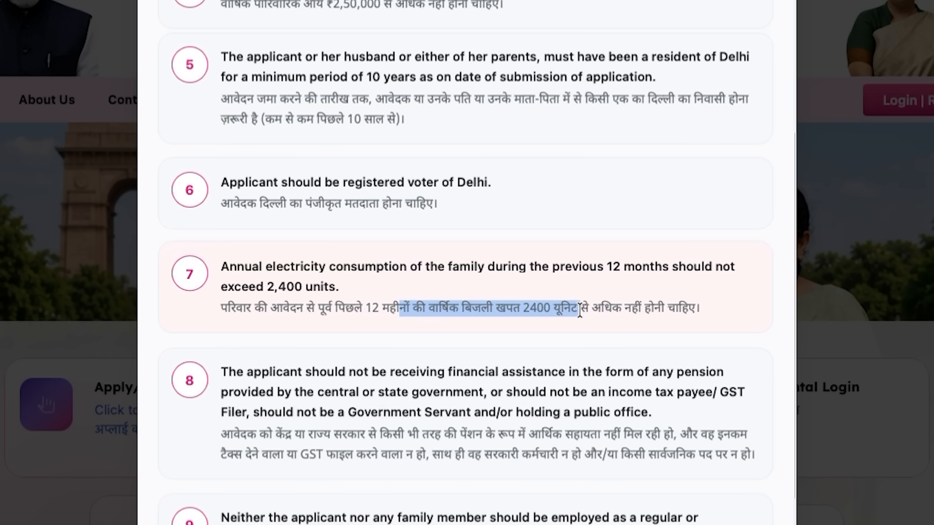
Read the eligibility condition on the applicant's pension assistance, income tax or GST filing, and government or public office
{"action": "scroll", "coordinate": [652, 291], "scroll_direction": "down", "scroll_amount": 3}
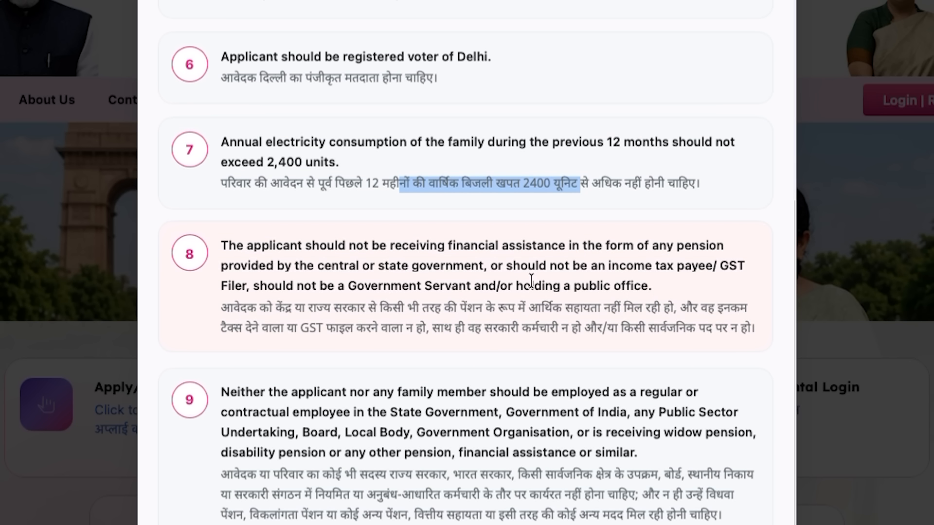
{"action": "left_click_drag", "start_coordinate": [276, 311], "coordinate": [664, 316]}
{"action": "left_click", "coordinate": [669, 321]}
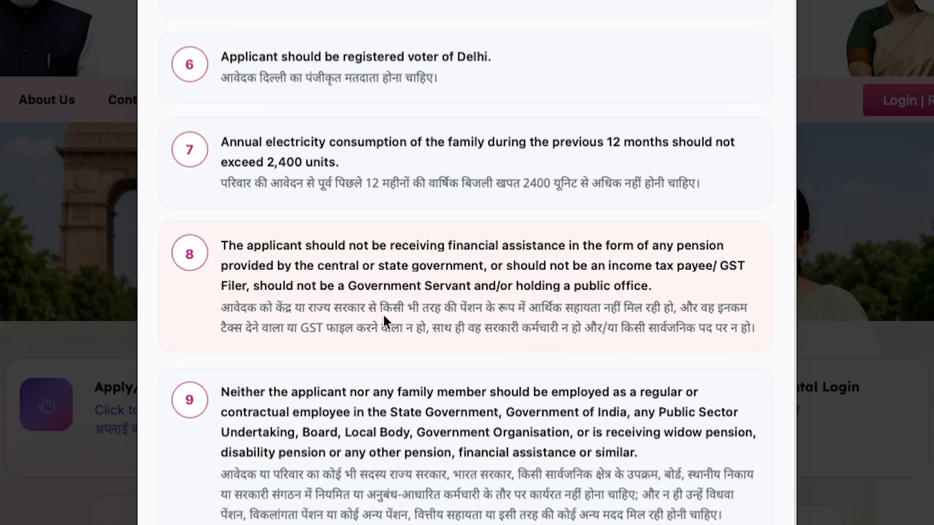
{"action": "left_click_drag", "start_coordinate": [234, 310], "coordinate": [708, 329]}
{"action": "left_click_drag", "start_coordinate": [334, 310], "coordinate": [673, 333]}
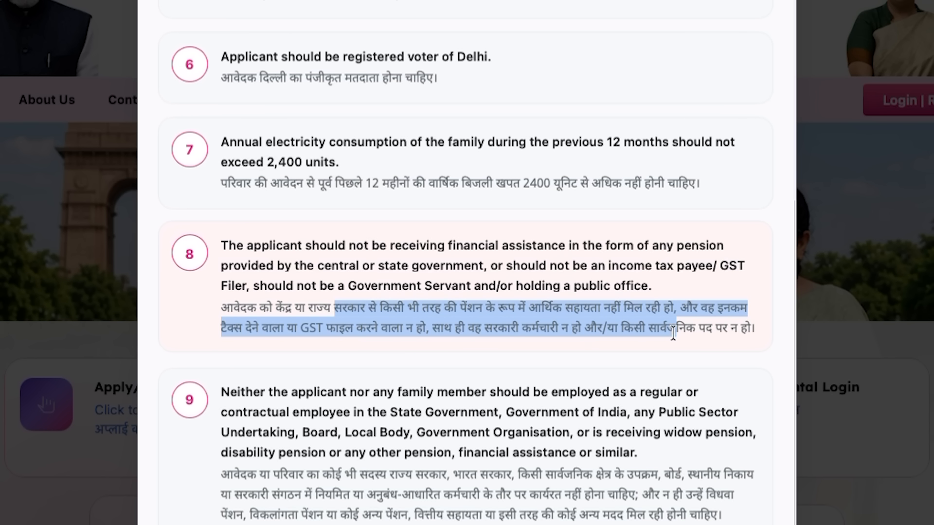
{"action": "left_click", "coordinate": [487, 346]}
{"action": "left_click_drag", "start_coordinate": [260, 313], "coordinate": [615, 331]}
Read the eligibility condition on government employment and pensions of the applicant and her family members
{"action": "left_click_drag", "start_coordinate": [221, 392], "coordinate": [567, 387]}
{"action": "scroll", "coordinate": [535, 360], "scroll_direction": "down", "scroll_amount": 3}
{"action": "left_click_drag", "start_coordinate": [253, 135], "coordinate": [642, 341]}
{"action": "left_click", "coordinate": [640, 323]}
Read the eligibility condition on four-wheeler ownership by the applicant or any family member
{"action": "scroll", "coordinate": [639, 323], "scroll_direction": "down", "scroll_amount": 1}
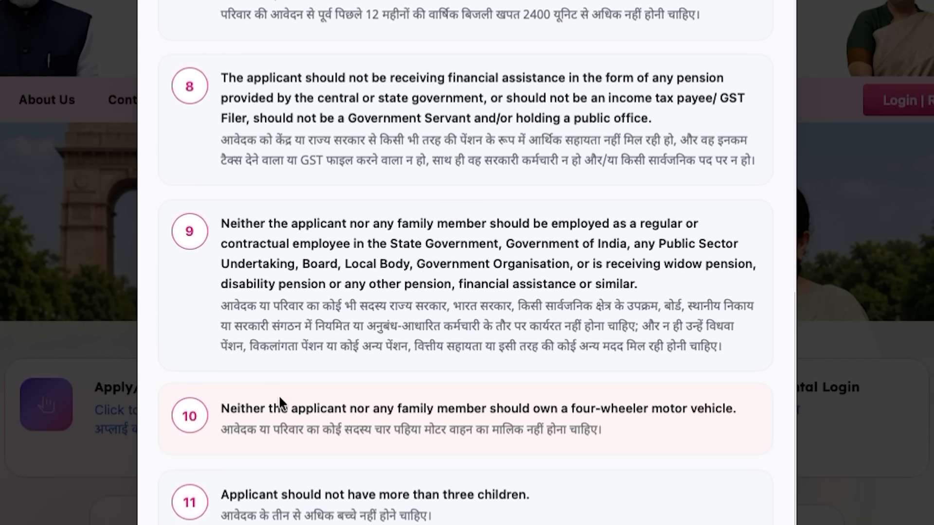
{"action": "left_click_drag", "start_coordinate": [257, 430], "coordinate": [592, 433]}
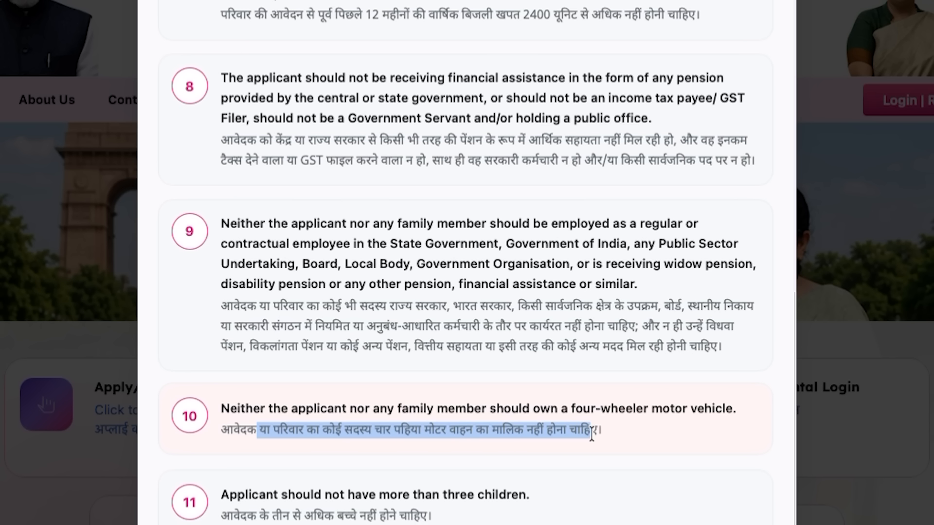
{"action": "left_click", "coordinate": [631, 432]}
{"action": "left_click_drag", "start_coordinate": [525, 419], "coordinate": [643, 434]}
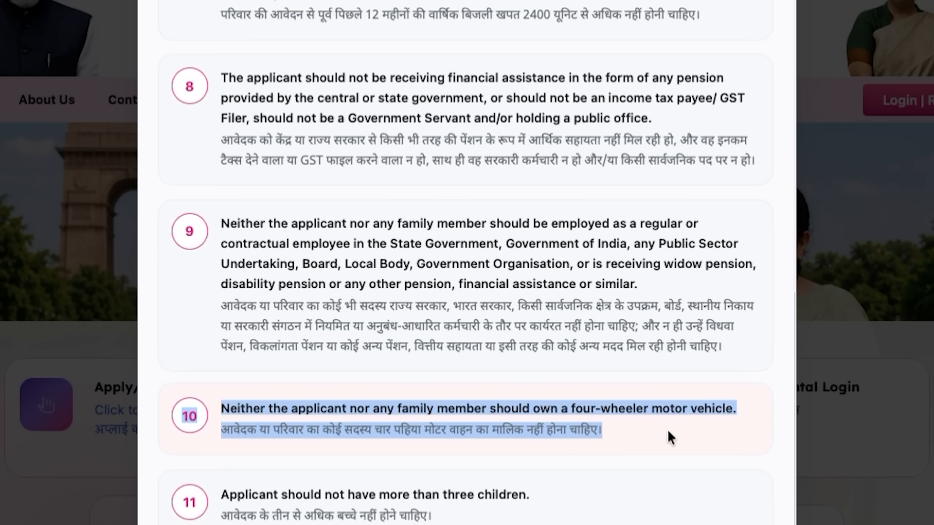
{"action": "left_click", "coordinate": [630, 431]}
{"action": "left_click_drag", "start_coordinate": [629, 431], "coordinate": [466, 432]}
Read the eligibility condition on the applicant's number of children and close the eligibility criteria
{"action": "left_click", "coordinate": [519, 510]}
{"action": "left_click_drag", "start_coordinate": [420, 507], "coordinate": [520, 513]}
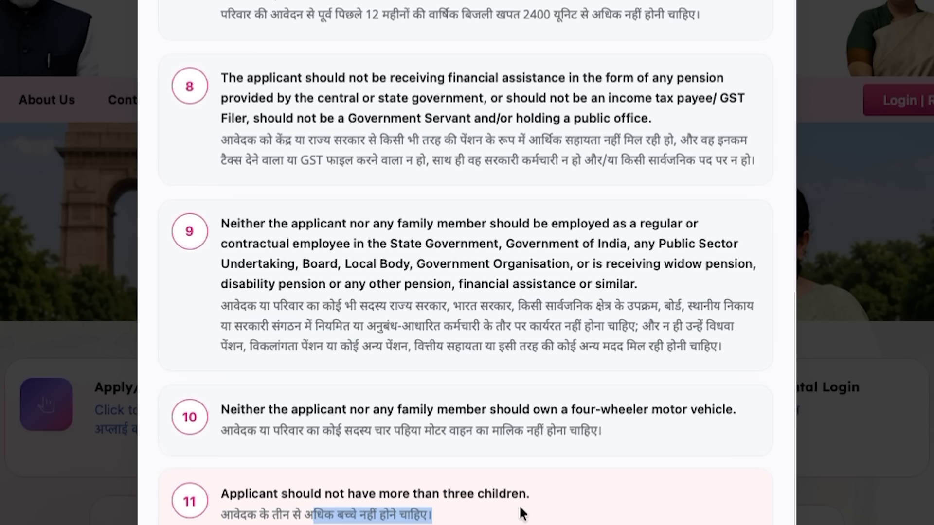
{"action": "left_click", "coordinate": [503, 523]}
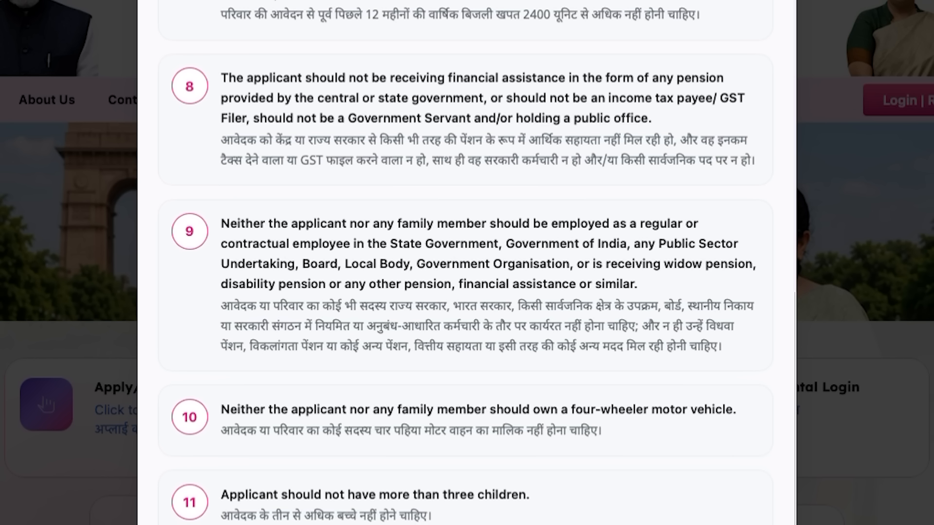
{"action": "left_click", "coordinate": [908, 477]}
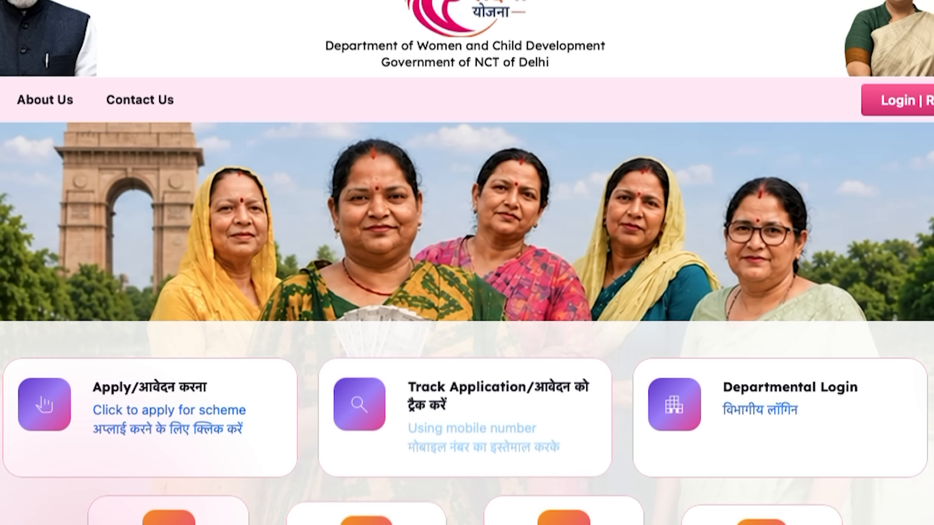
Open the list of required documents and read the mandatory documents, from Aadhaar card to the MP/MLA endorsement letter
{"action": "left_click", "coordinate": [555, 523]}
{"action": "scroll", "coordinate": [408, 290], "scroll_direction": "down", "scroll_amount": 10}
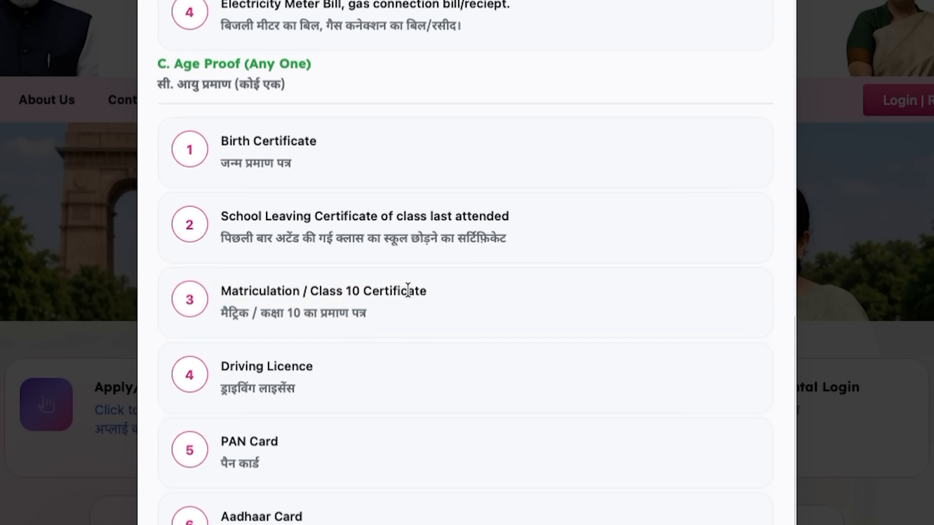
{"action": "scroll", "coordinate": [408, 291], "scroll_direction": "up", "scroll_amount": 3}
{"action": "left_click_drag", "start_coordinate": [223, 106], "coordinate": [267, 101]}
{"action": "left_click_drag", "start_coordinate": [232, 181], "coordinate": [390, 188]}
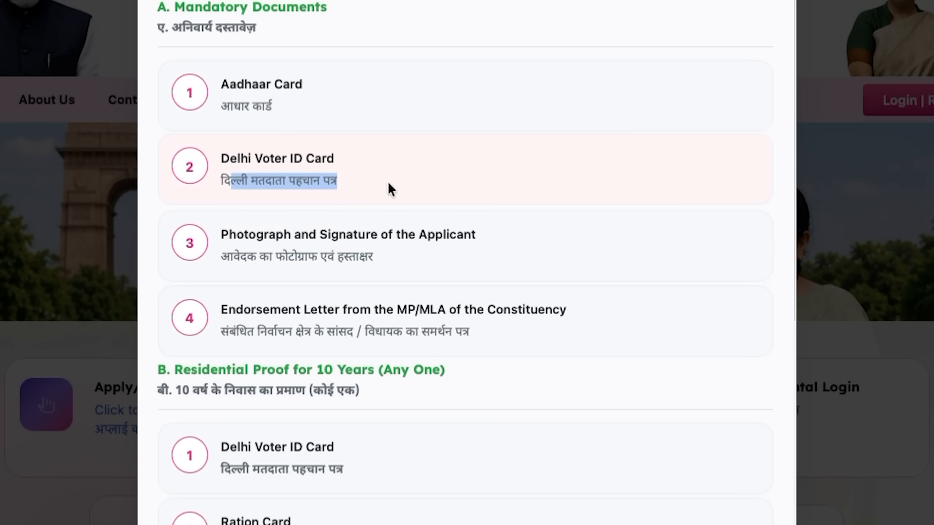
{"action": "left_click_drag", "start_coordinate": [215, 258], "coordinate": [416, 254]}
{"action": "left_click_drag", "start_coordinate": [221, 331], "coordinate": [499, 325]}
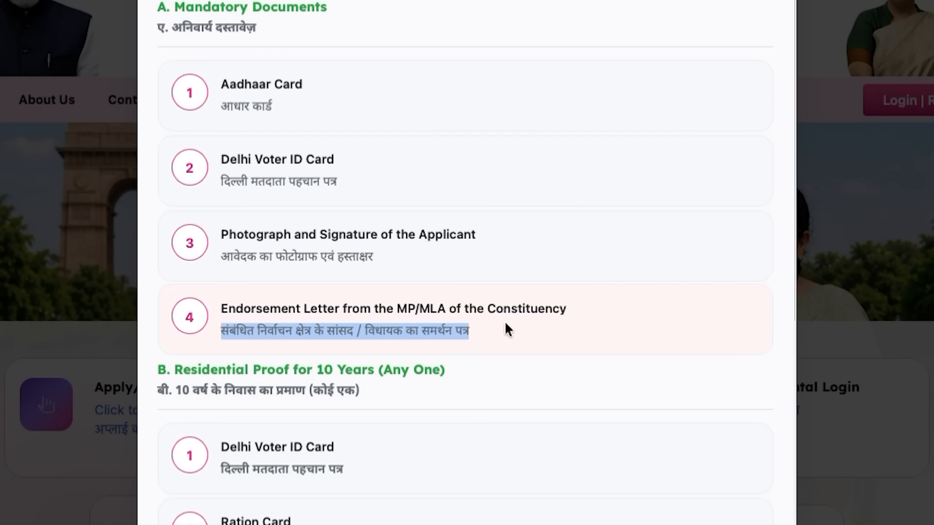
{"action": "left_click", "coordinate": [496, 350]}
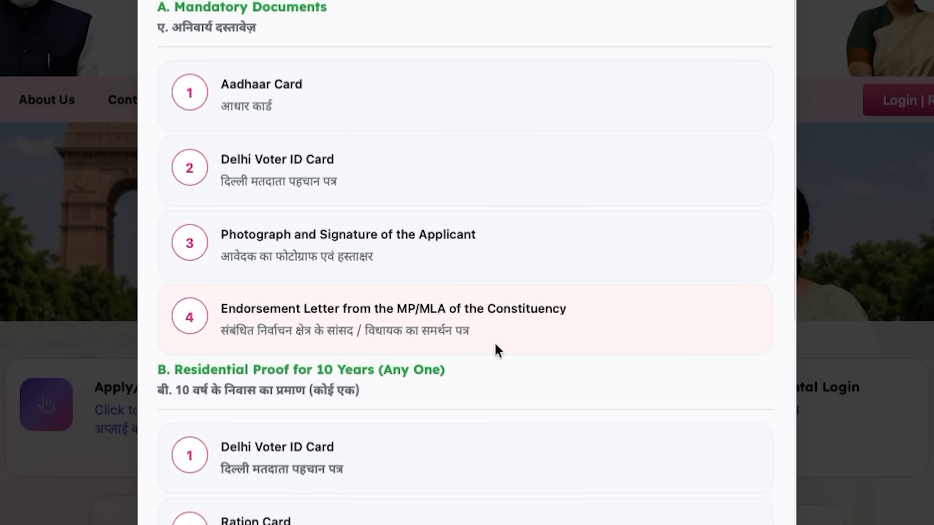
{"action": "left_click_drag", "start_coordinate": [490, 343], "coordinate": [364, 146]}
{"action": "left_click", "coordinate": [548, 333]}
Read the documents accepted as proof of 10 years' residence, from voter ID card to electricity or gas bill
{"action": "scroll", "coordinate": [401, 376], "scroll_direction": "down", "scroll_amount": 4}
{"action": "left_click_drag", "start_coordinate": [219, 255], "coordinate": [200, 259]}
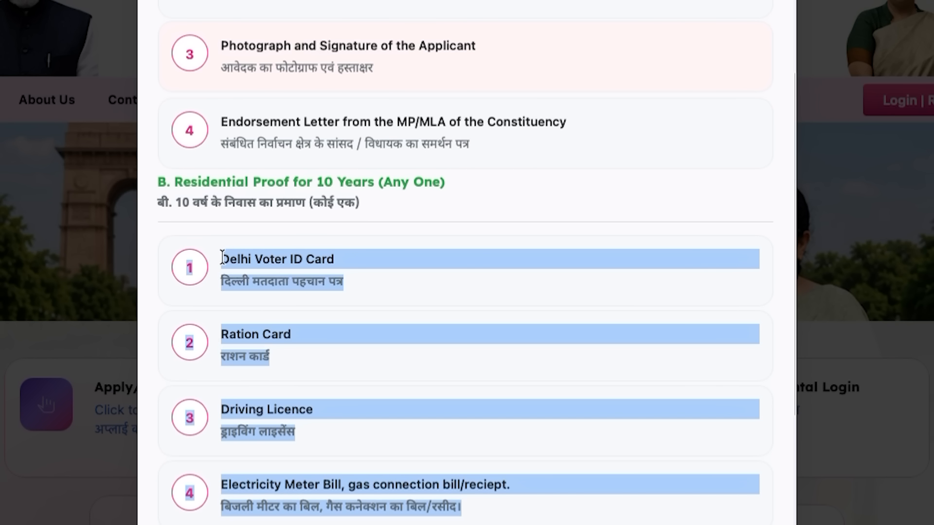
{"action": "left_click", "coordinate": [222, 258]}
{"action": "left_click_drag", "start_coordinate": [217, 250], "coordinate": [240, 248]}
{"action": "left_click_drag", "start_coordinate": [214, 284], "coordinate": [430, 305]}
{"action": "left_click", "coordinate": [374, 349]}
{"action": "left_click_drag", "start_coordinate": [273, 357], "coordinate": [147, 348]}
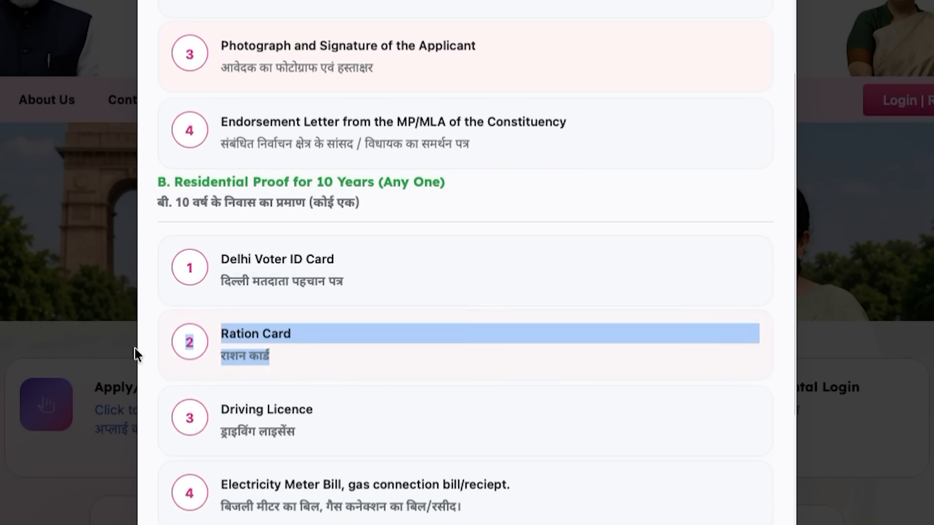
{"action": "left_click_drag", "start_coordinate": [195, 419], "coordinate": [369, 440]}
{"action": "left_click", "coordinate": [505, 511]}
{"action": "left_click_drag", "start_coordinate": [506, 519], "coordinate": [232, 509]}
Read the documents accepted as age proof, from birth certificate to Aadhaar card, and close the document list
{"action": "scroll", "coordinate": [309, 476], "scroll_direction": "down", "scroll_amount": 8}
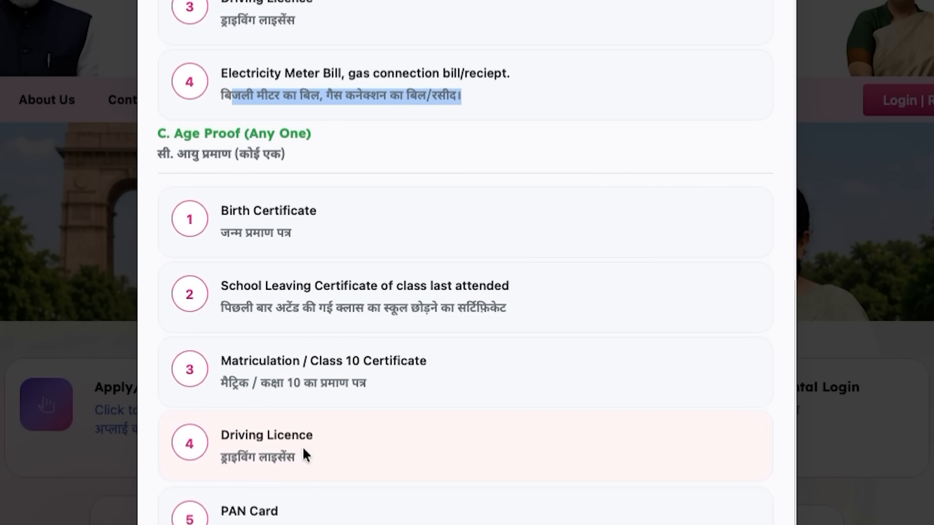
{"action": "scroll", "coordinate": [307, 454], "scroll_direction": "down", "scroll_amount": 2}
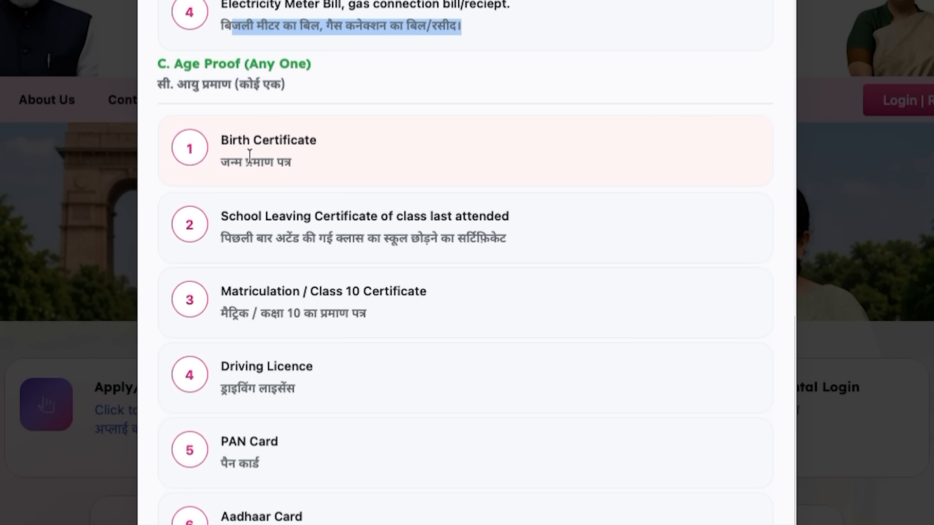
{"action": "left_click_drag", "start_coordinate": [231, 161], "coordinate": [353, 185]}
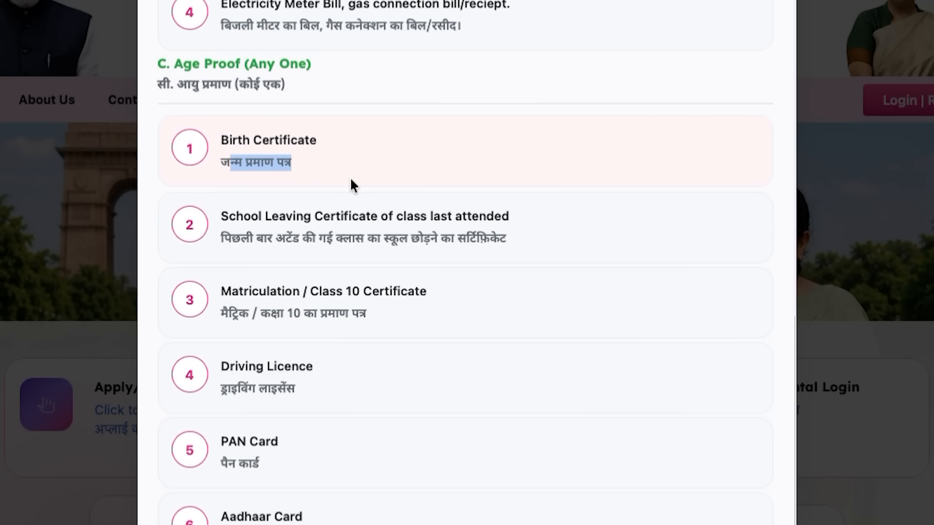
{"action": "left_click", "coordinate": [239, 169]}
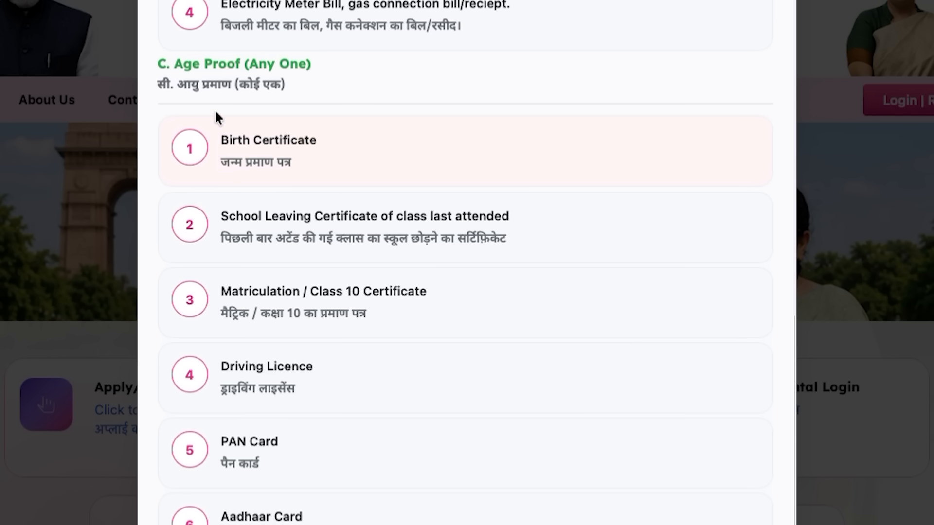
{"action": "left_click_drag", "start_coordinate": [231, 163], "coordinate": [382, 175]}
{"action": "left_click_drag", "start_coordinate": [582, 249], "coordinate": [205, 230]}
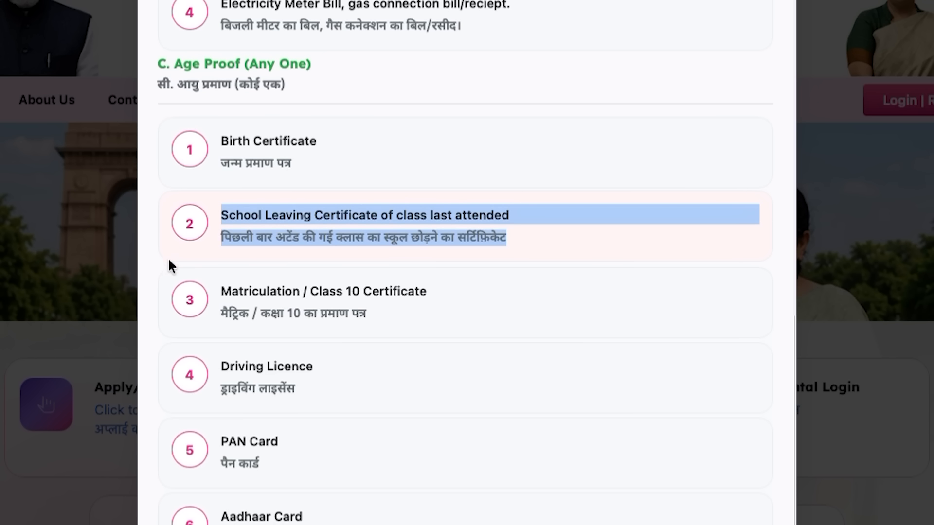
{"action": "left_click_drag", "start_coordinate": [239, 314], "coordinate": [448, 340]}
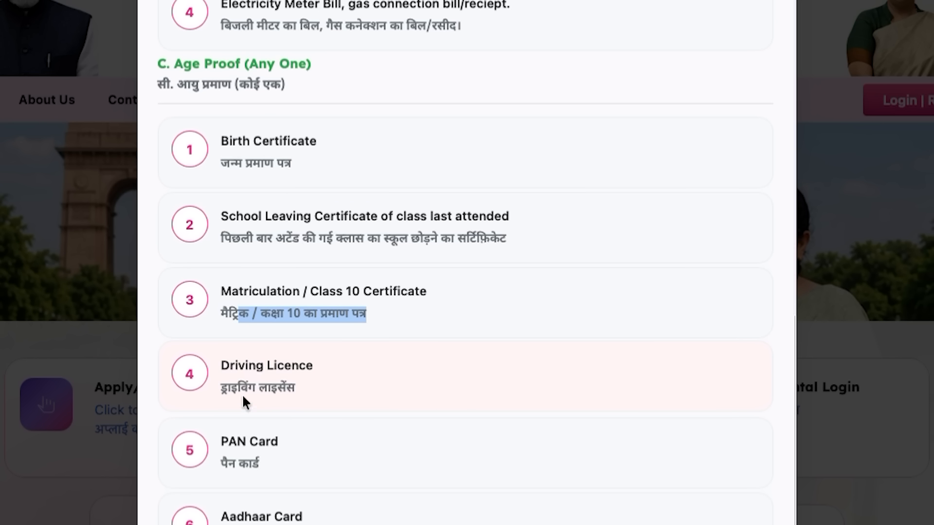
{"action": "left_click_drag", "start_coordinate": [240, 391], "coordinate": [370, 437]}
{"action": "left_click_drag", "start_coordinate": [221, 464], "coordinate": [404, 455]}
{"action": "left_click_drag", "start_coordinate": [370, 524], "coordinate": [214, 524]}
{"action": "left_click", "coordinate": [369, 523]}
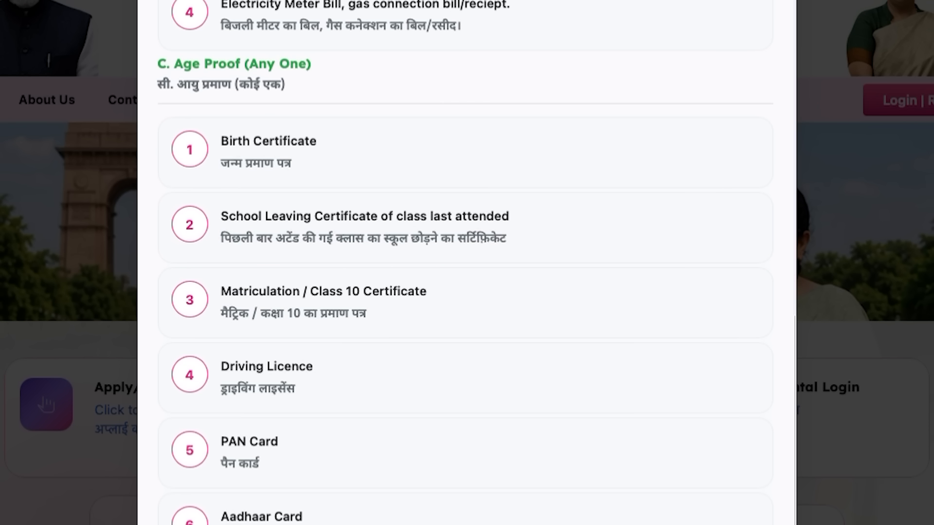
{"action": "left_click", "coordinate": [771, 1]}
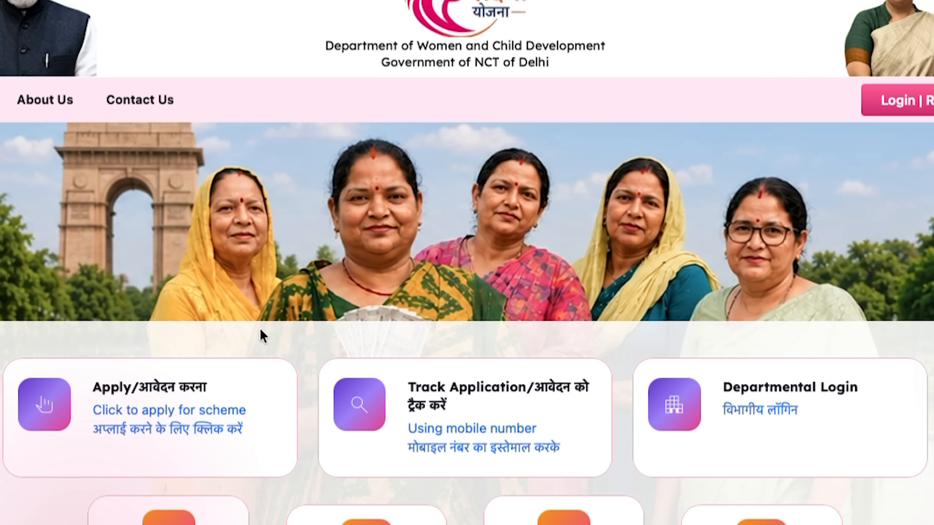
Start applying for the scheme and open the new account registration from the Citizen Login page
{"action": "left_click", "coordinate": [124, 432]}
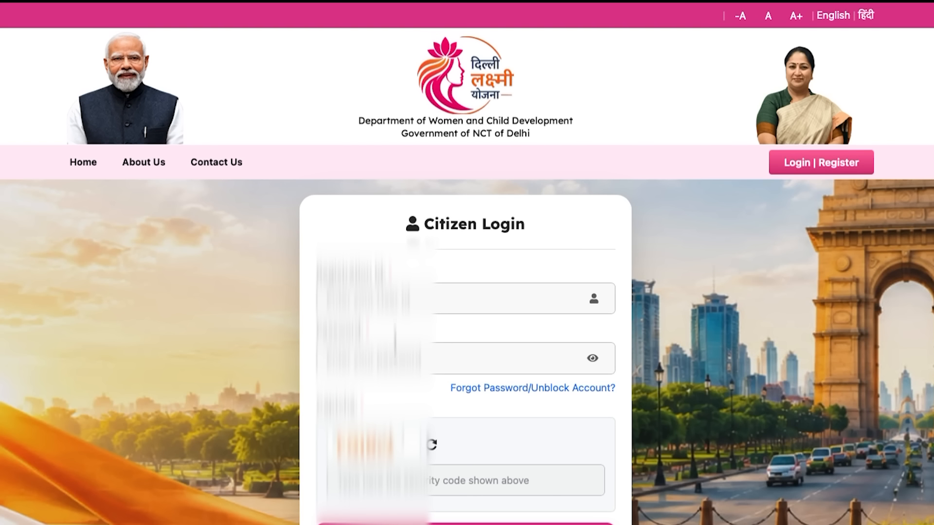
{"action": "scroll", "coordinate": [420, 336], "scroll_direction": "down", "scroll_amount": 4}
{"action": "scroll", "coordinate": [420, 336], "scroll_direction": "up", "scroll_amount": 1}
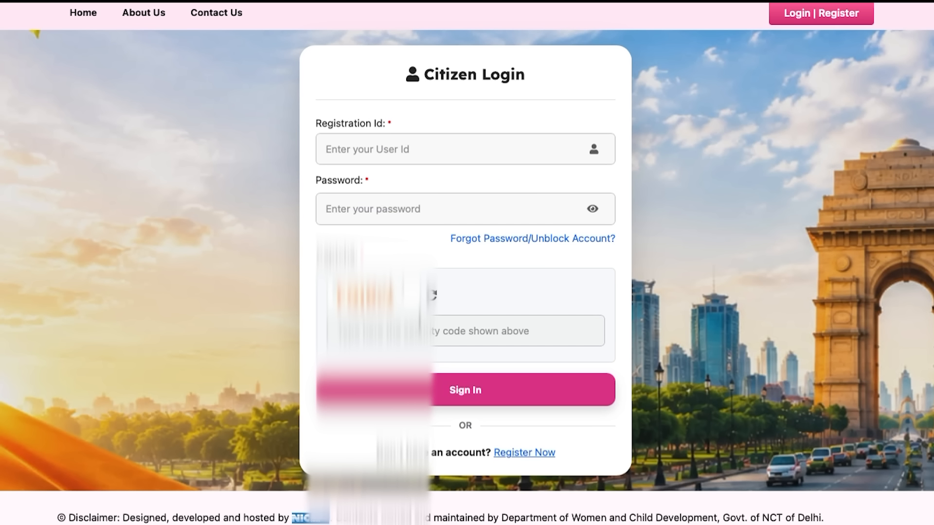
{"action": "triple_click", "coordinate": [549, 452]}
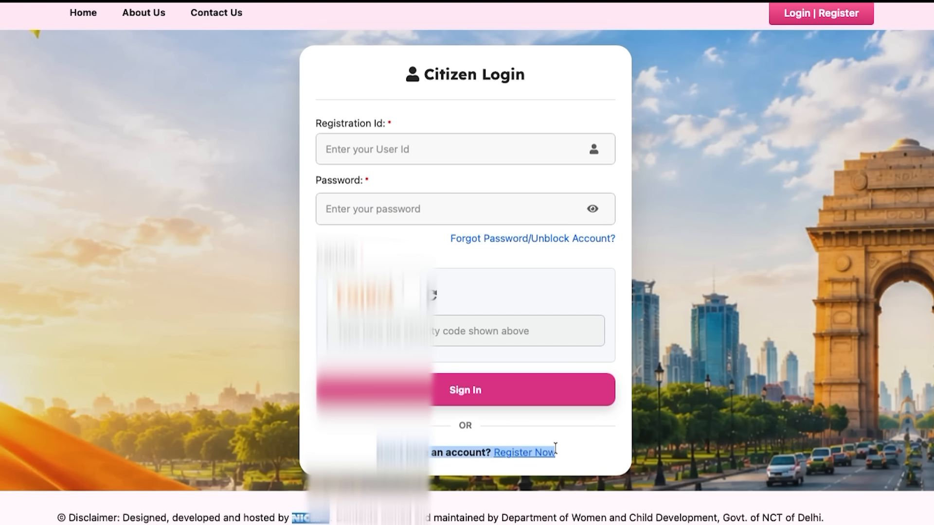
{"action": "left_click", "coordinate": [635, 457]}
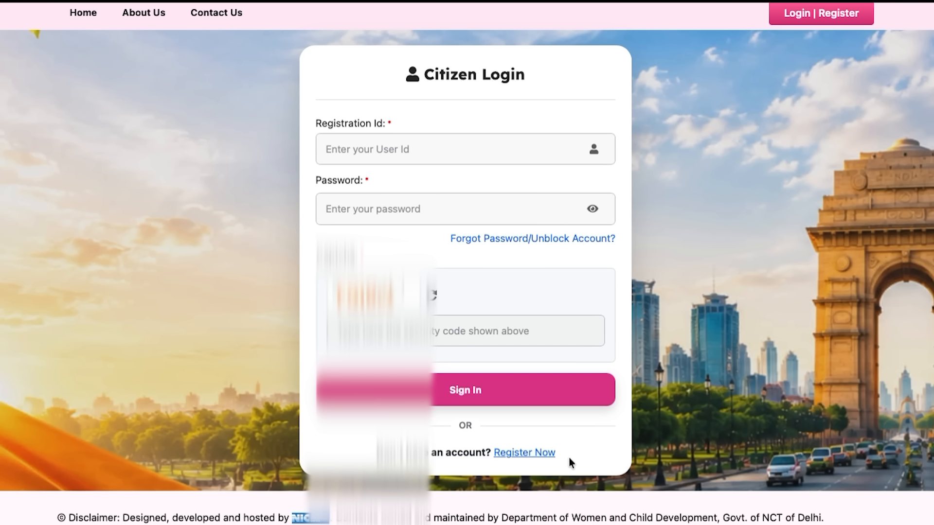
{"action": "left_click", "coordinate": [515, 452]}
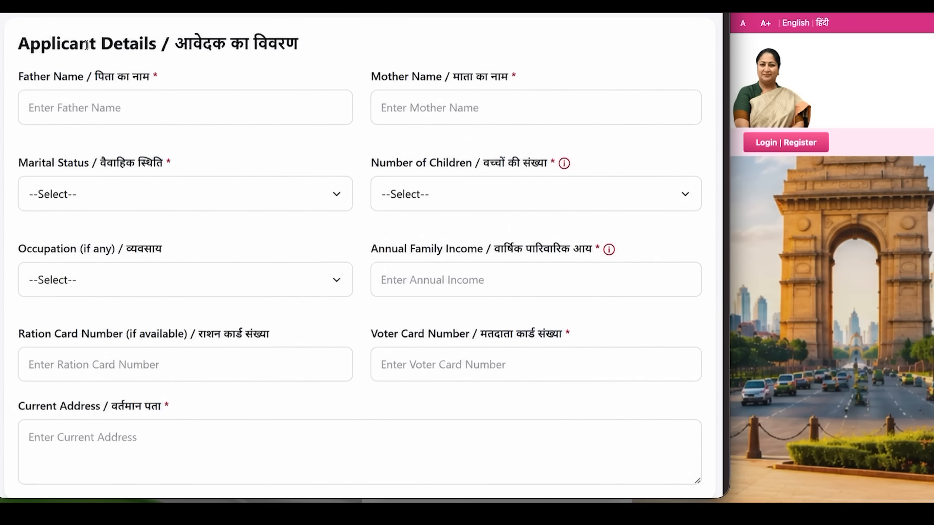
Review the fields of the Applicant Details form, including the parents' names, current address and permanent address
{"action": "left_click_drag", "start_coordinate": [168, 37], "coordinate": [488, 147]}
{"action": "left_click", "coordinate": [514, 265]}
{"action": "left_click_drag", "start_coordinate": [89, 423], "coordinate": [491, 462]}
{"action": "left_click", "coordinate": [543, 456]}
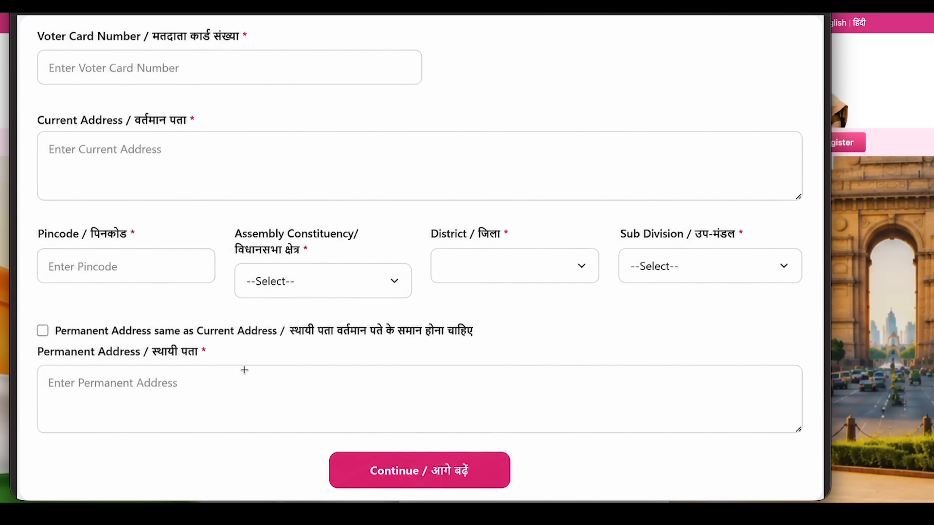
{"action": "left_click_drag", "start_coordinate": [210, 384], "coordinate": [579, 419]}
{"action": "left_click", "coordinate": [646, 407]}
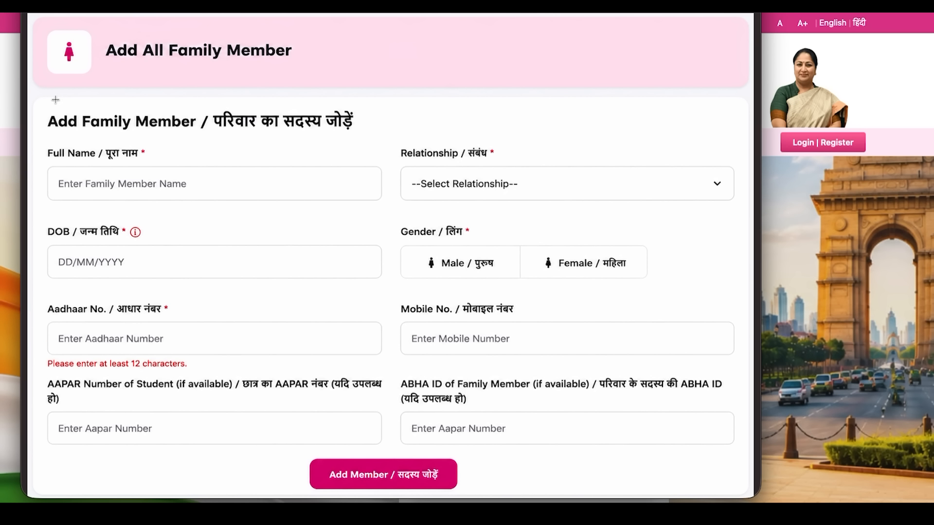
Review the fields of the Add Family Member form, including name, relationship, date of birth, gender and Aadhaar number
{"action": "left_click_drag", "start_coordinate": [56, 99], "coordinate": [691, 423]}
{"action": "left_click", "coordinate": [715, 374]}
{"action": "left_click_drag", "start_coordinate": [49, 168], "coordinate": [369, 219]}
{"action": "left_click", "coordinate": [380, 213]}
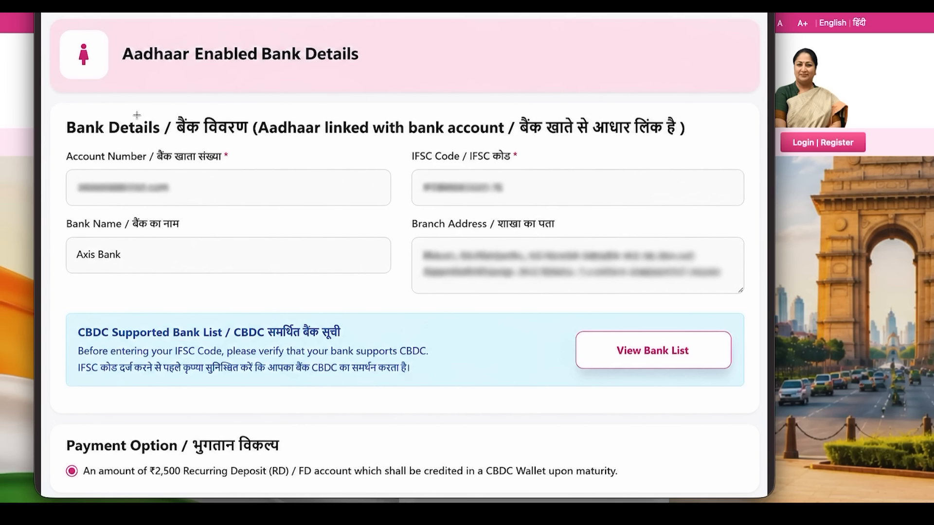
Review the Aadhaar Enabled Bank Details form, including account number, IFSC code, bank name, branch address and the payment option heading
{"action": "left_click_drag", "start_coordinate": [87, 111], "coordinate": [665, 292]}
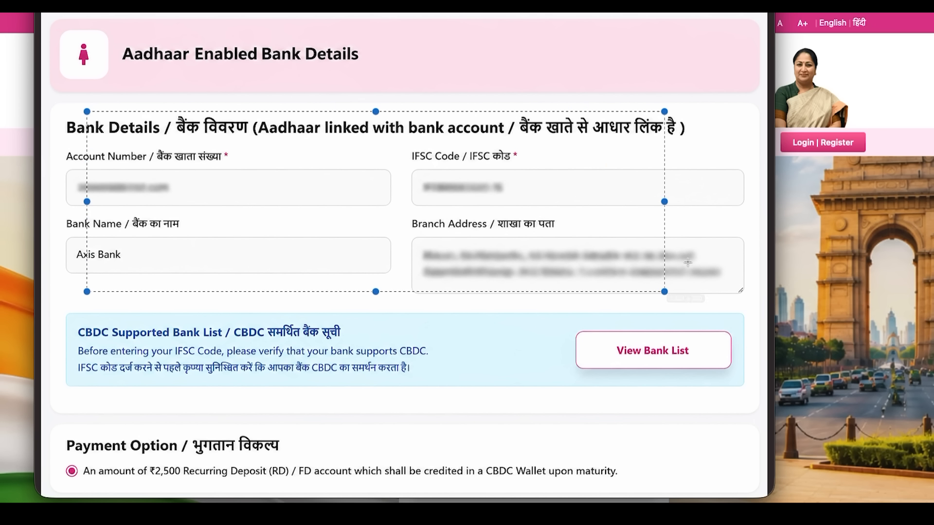
{"action": "left_click", "coordinate": [526, 339]}
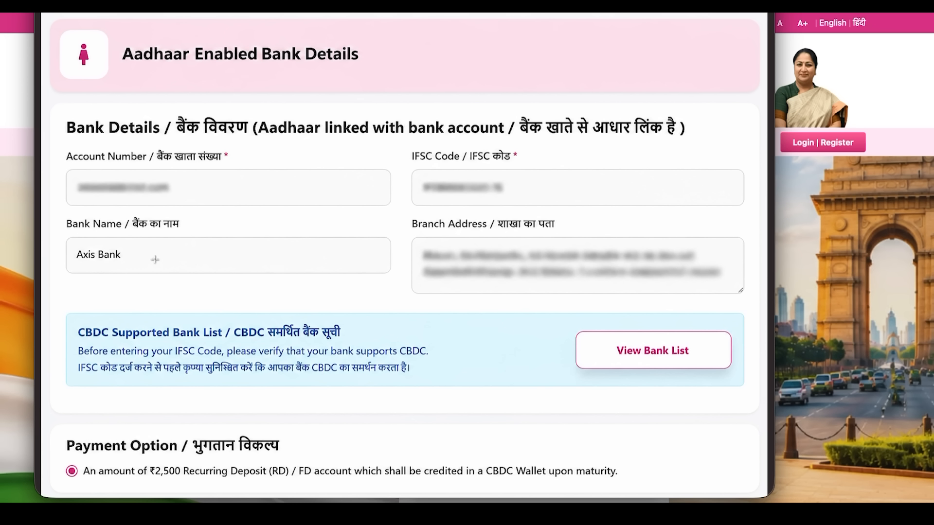
{"action": "left_click_drag", "start_coordinate": [432, 250], "coordinate": [684, 304]}
{"action": "left_click", "coordinate": [309, 343]}
{"action": "left_click_drag", "start_coordinate": [191, 429], "coordinate": [575, 447]}
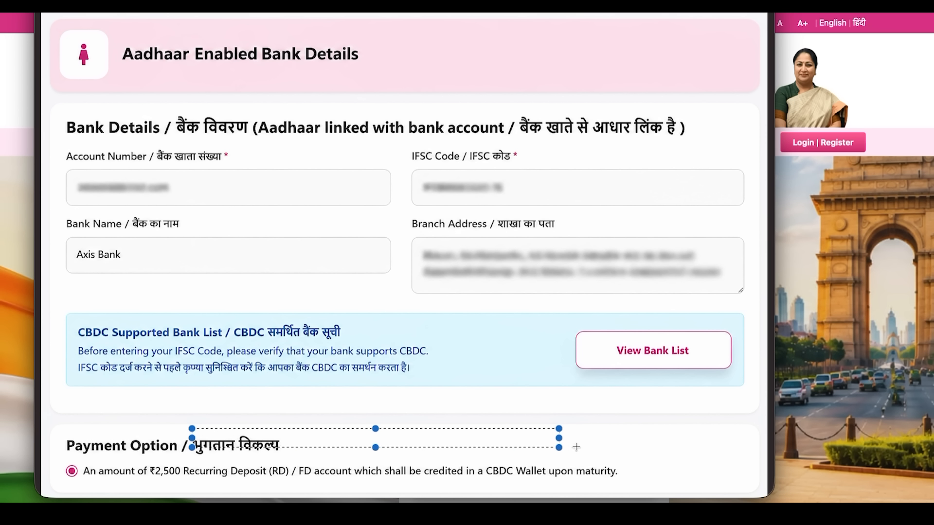
{"action": "left_click", "coordinate": [576, 447]}
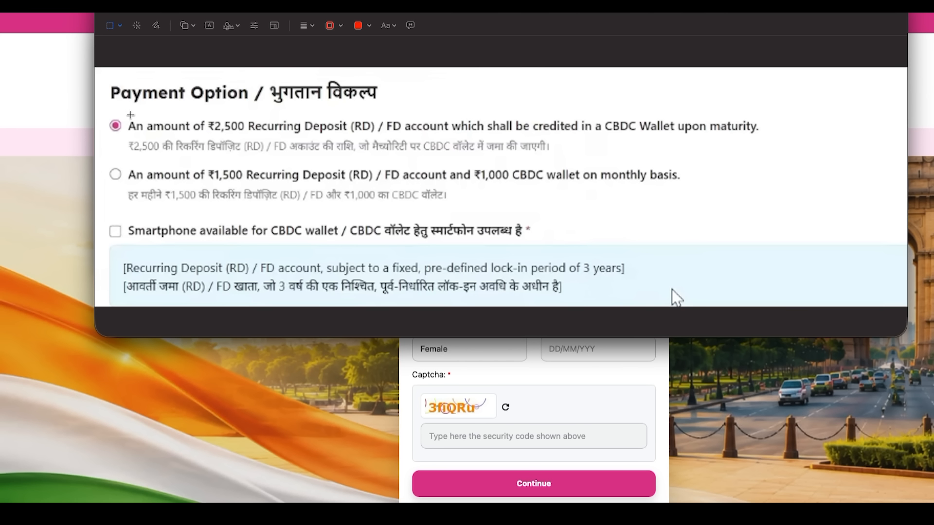
Compare the two choices under Payment Option, including their Hindi descriptions
{"action": "left_click_drag", "start_coordinate": [129, 115], "coordinate": [621, 147]}
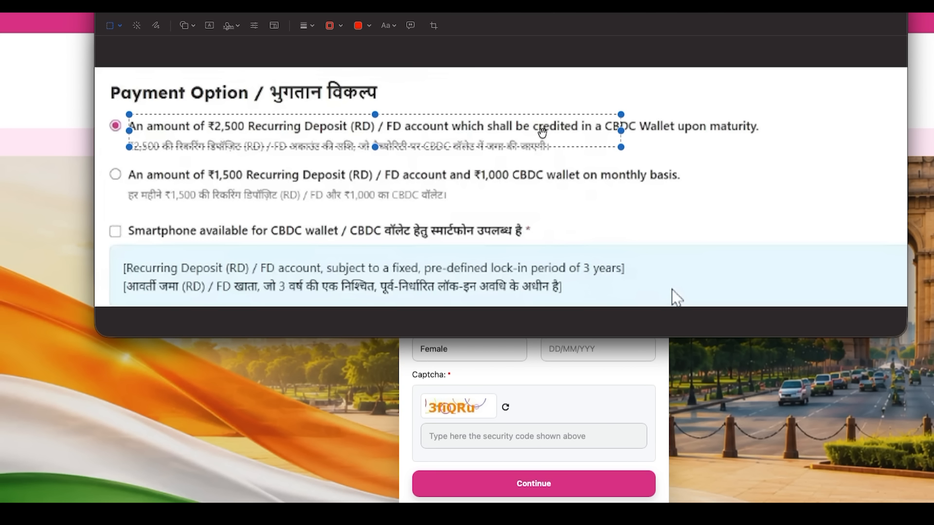
{"action": "left_click", "coordinate": [373, 163]}
{"action": "left_click_drag", "start_coordinate": [244, 140], "coordinate": [534, 152]}
{"action": "left_click", "coordinate": [580, 150]}
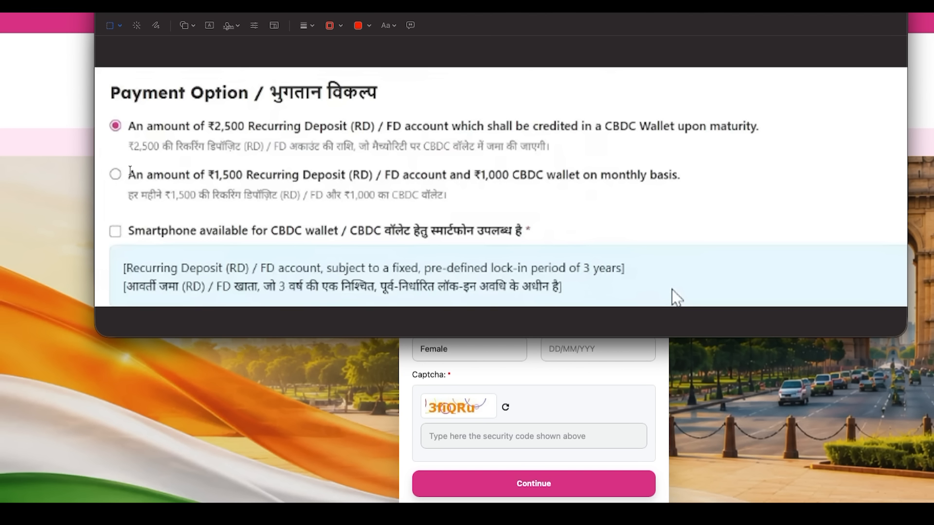
{"action": "left_click_drag", "start_coordinate": [124, 169], "coordinate": [497, 208]}
{"action": "left_click", "coordinate": [366, 174]}
{"action": "left_click", "coordinate": [511, 208]}
Read the wording of the ₹2,500 Recurring Deposit / FD option credited to a CBDC Wallet upon maturity
{"action": "left_click_drag", "start_coordinate": [212, 125], "coordinate": [269, 126]}
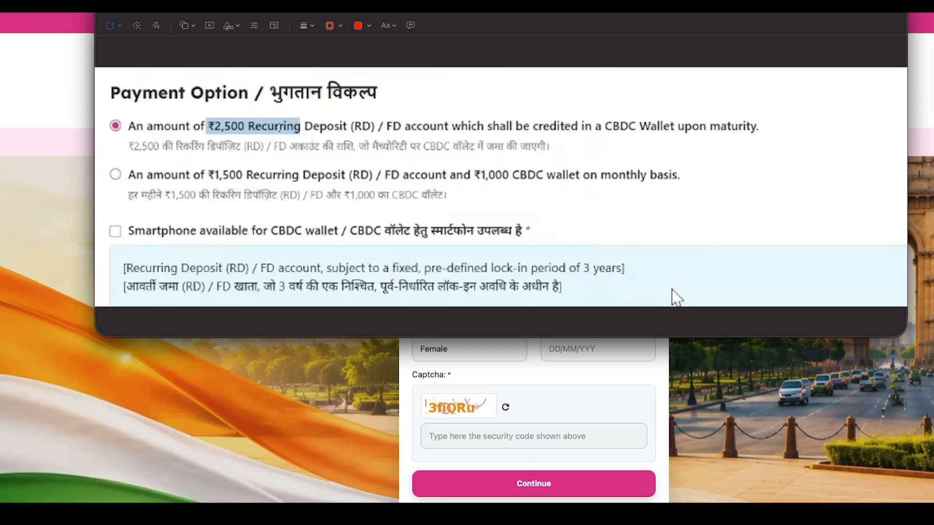
{"action": "left_click", "coordinate": [363, 125]}
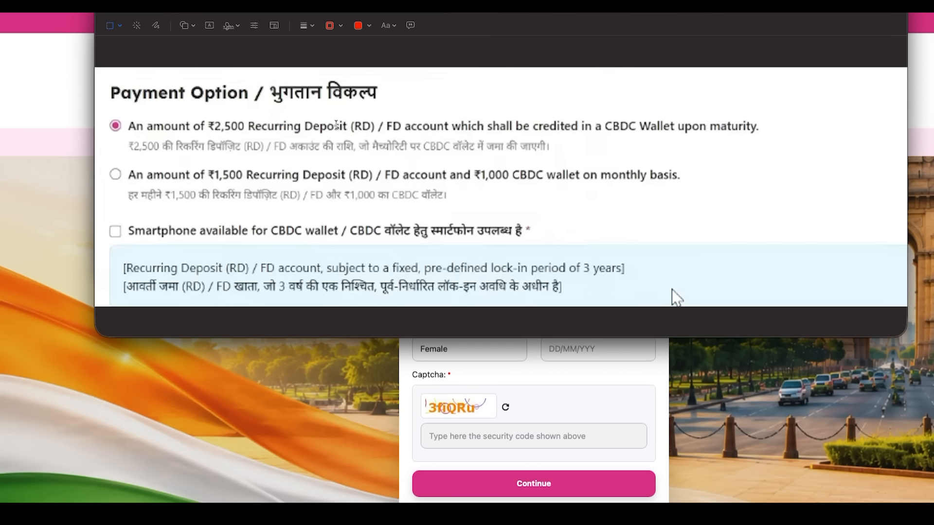
{"action": "left_click_drag", "start_coordinate": [336, 125], "coordinate": [456, 136]}
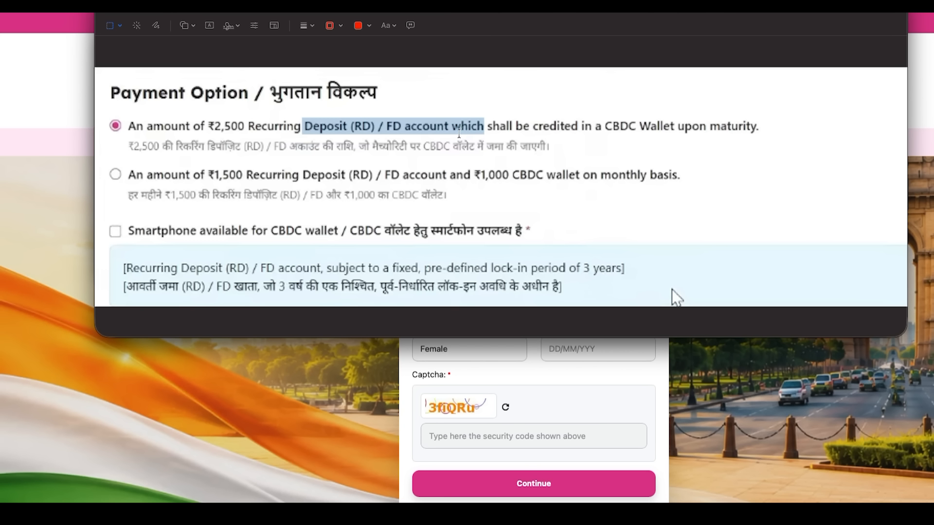
{"action": "left_click_drag", "start_coordinate": [515, 129], "coordinate": [578, 125]}
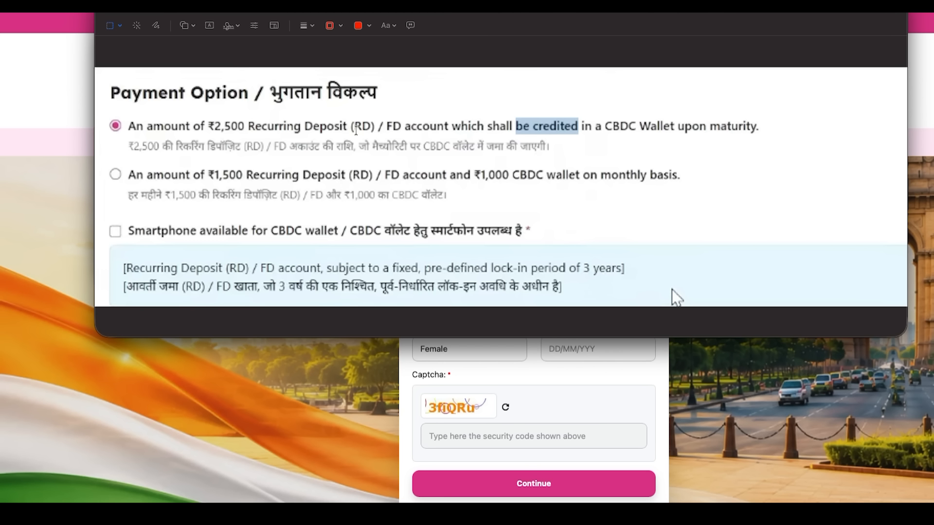
{"action": "left_click", "coordinate": [245, 131]}
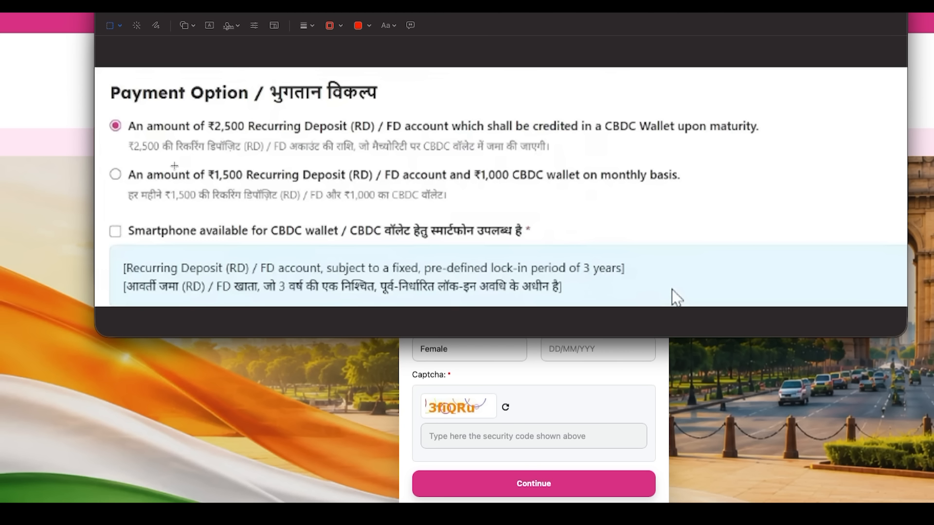
Read the wording of the monthly option combining a ₹1,500 Recurring Deposit / FD account with a ₹1,000 CBDC wallet
{"action": "left_click_drag", "start_coordinate": [207, 175], "coordinate": [298, 175]}
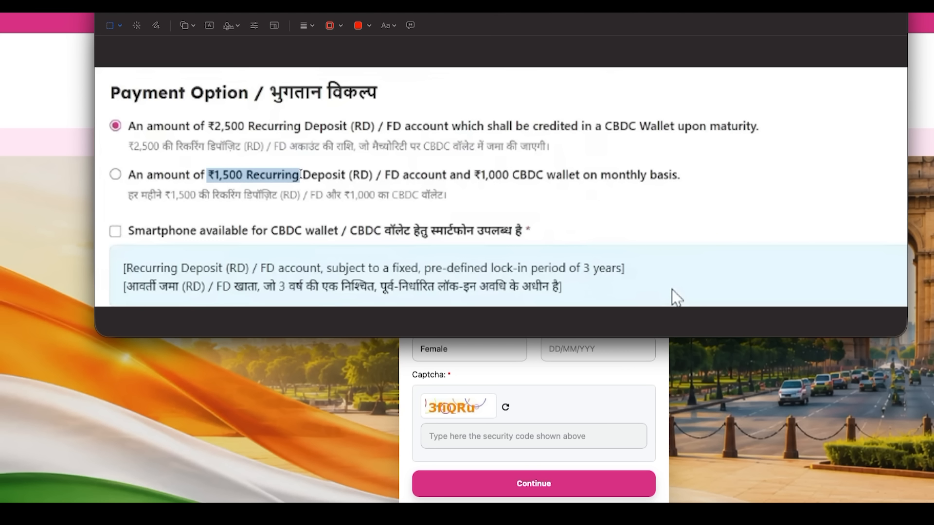
{"action": "left_click", "coordinate": [232, 176]}
{"action": "left_click_drag", "start_coordinate": [200, 175], "coordinate": [285, 175]}
{"action": "left_click_drag", "start_coordinate": [303, 176], "coordinate": [506, 176]}
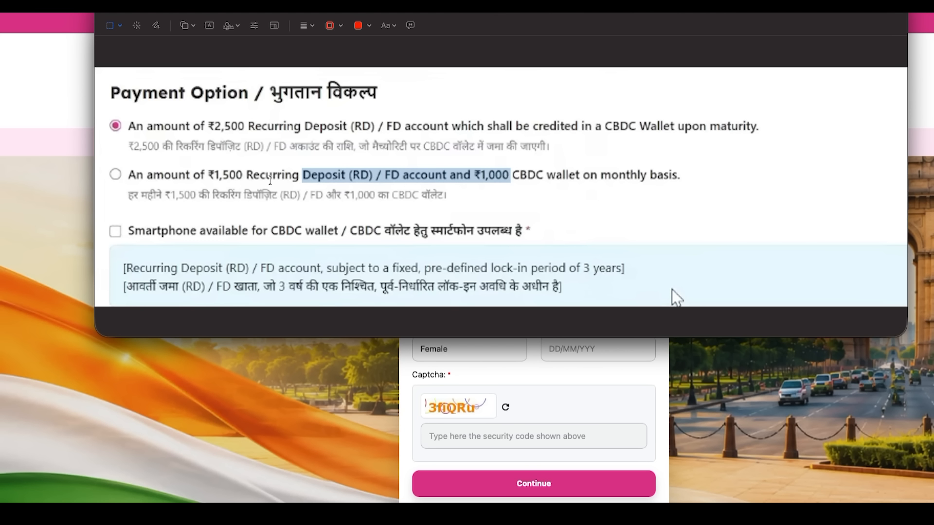
{"action": "left_click", "coordinate": [270, 179]}
{"action": "left_click_drag", "start_coordinate": [207, 175], "coordinate": [373, 176]}
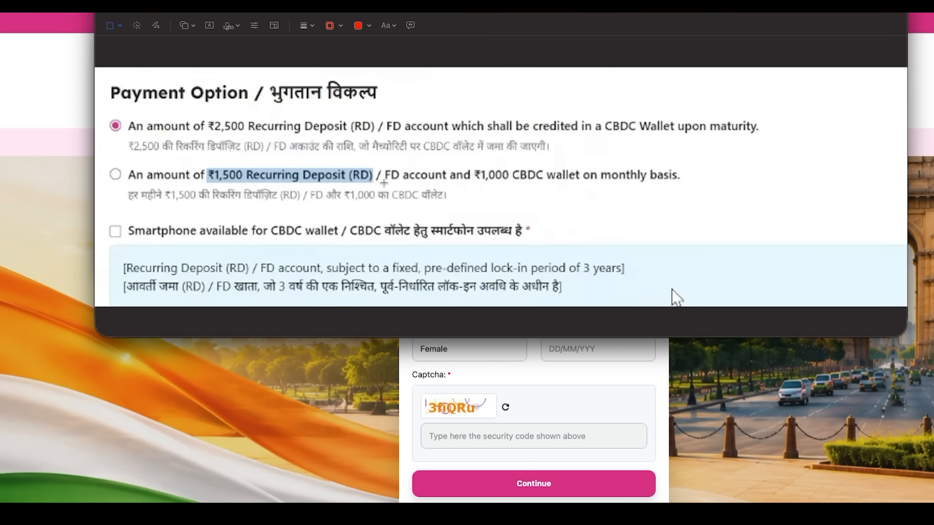
{"action": "left_click", "coordinate": [216, 177]}
{"action": "double_click", "coordinate": [245, 176]}
{"action": "left_click", "coordinate": [266, 176]}
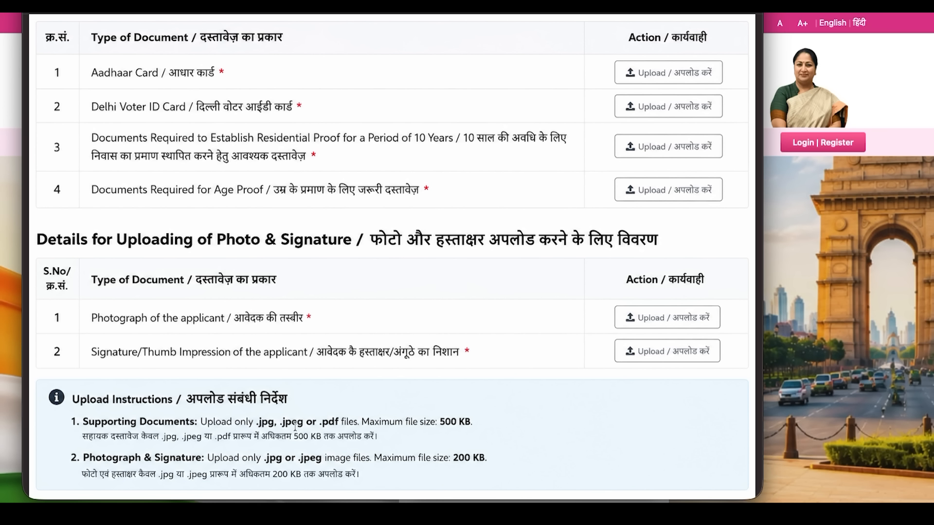
Read the upload instructions on accepted file formats and maximum file sizes for supporting documents, photograph and signature
{"action": "left_click_drag", "start_coordinate": [257, 424], "coordinate": [331, 421]}
{"action": "left_click", "coordinate": [340, 420]}
{"action": "left_click_drag", "start_coordinate": [495, 425], "coordinate": [442, 422]}
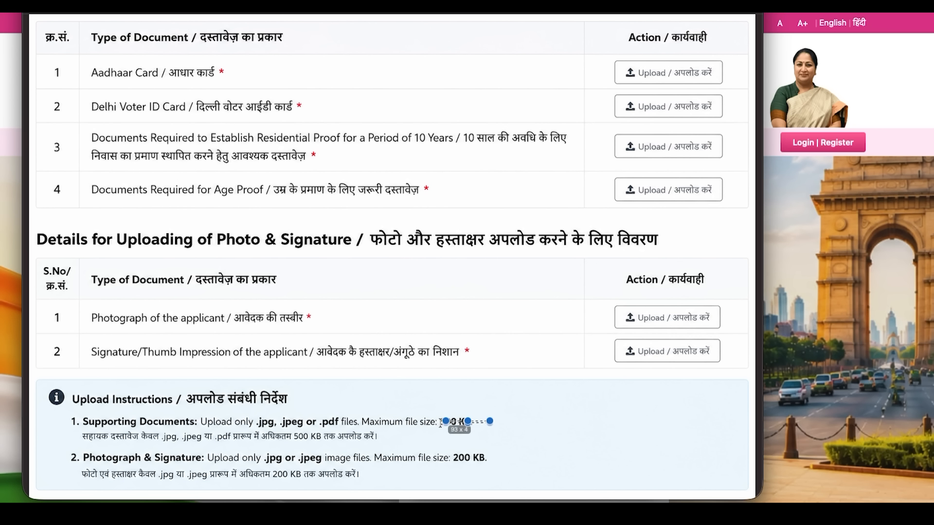
{"action": "left_click_drag", "start_coordinate": [264, 458], "coordinate": [351, 457]}
{"action": "left_click_drag", "start_coordinate": [455, 458], "coordinate": [519, 459]}
{"action": "left_click", "coordinate": [520, 459]}
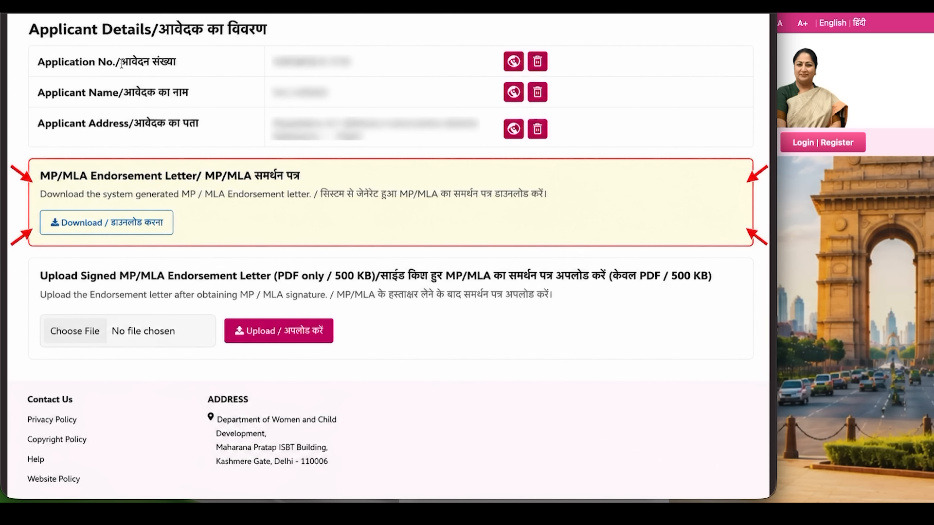
Review the Applicant Details rows and the section for downloading the MP/MLA Endorsement Letter
{"action": "left_click_drag", "start_coordinate": [97, 62], "coordinate": [184, 63]}
{"action": "left_click_drag", "start_coordinate": [96, 94], "coordinate": [194, 128]}
{"action": "left_click", "coordinate": [217, 126]}
{"action": "left_click_drag", "start_coordinate": [312, 76], "coordinate": [452, 142]}
{"action": "left_click", "coordinate": [562, 161]}
{"action": "mouse_move", "coordinate": [51, 171]}
{"action": "left_mouse_down"}
{"action": "mouse_move", "coordinate": [266, 180]}
{"action": "mouse_move", "coordinate": [254, 171]}
{"action": "mouse_move", "coordinate": [0, 161]}
{"action": "mouse_move", "coordinate": [76, 162]}
{"action": "mouse_move", "coordinate": [45, 166]}
{"action": "left_mouse_up"}
{"action": "left_click", "coordinate": [286, 178]}
{"action": "left_click", "coordinate": [246, 253]}
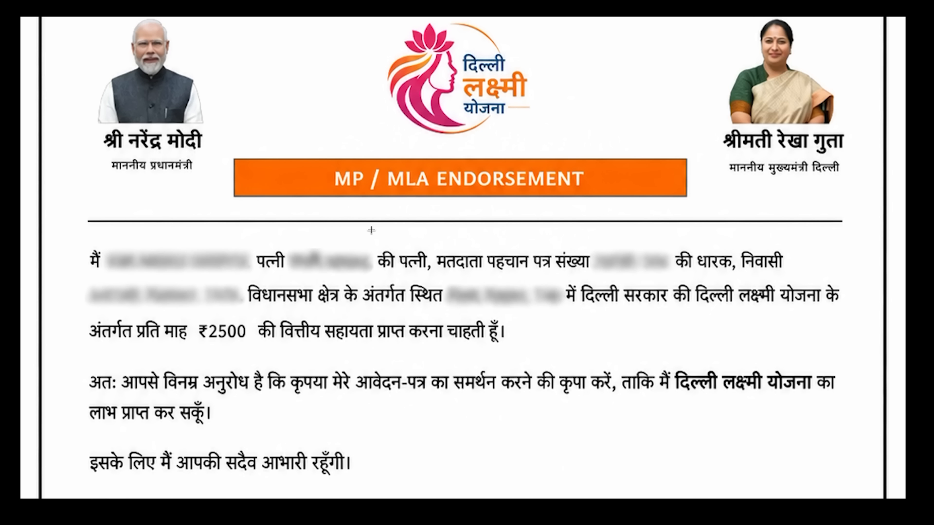
Read through the MP / MLA Endorsement letter, from the Hindi and English request text to the application number, QR code and photo
{"action": "scroll", "coordinate": [372, 228], "scroll_direction": "down", "scroll_amount": 1}
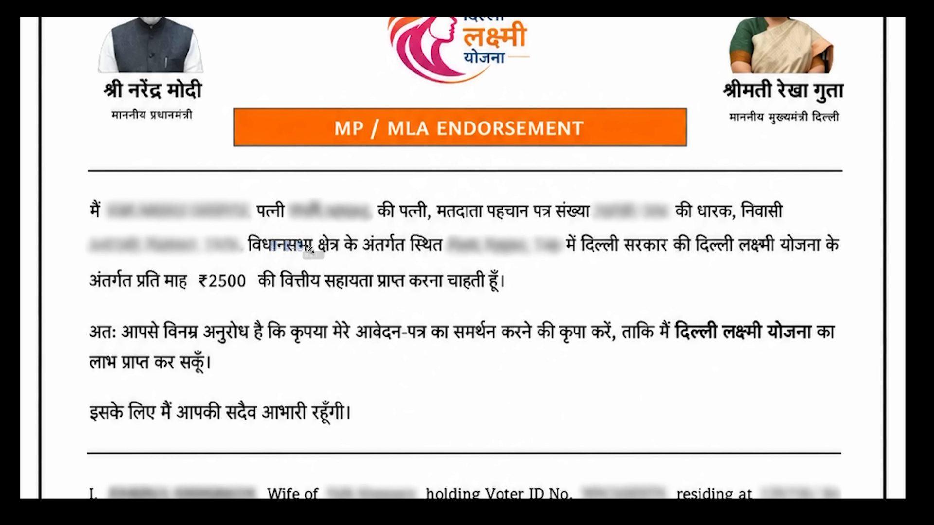
{"action": "left_click_drag", "start_coordinate": [594, 237], "coordinate": [815, 273]}
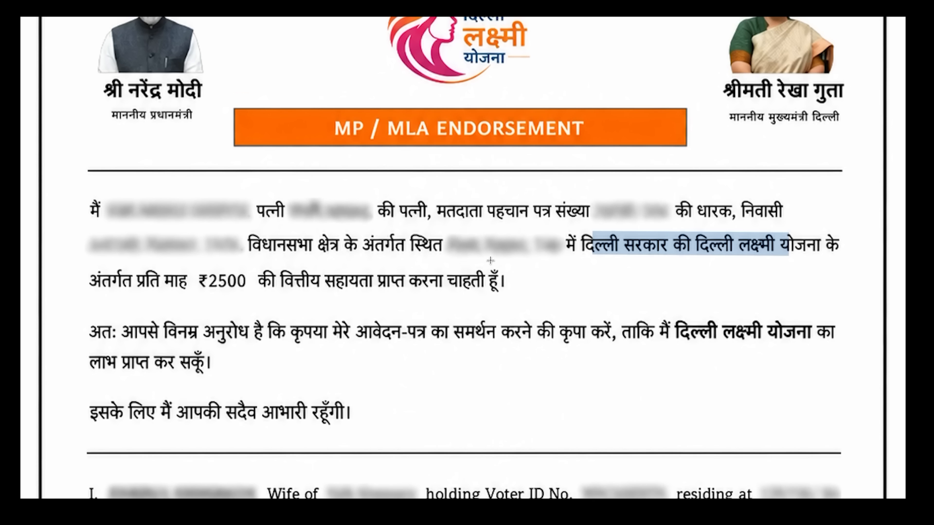
{"action": "scroll", "coordinate": [531, 263], "scroll_direction": "down", "scroll_amount": 3}
{"action": "scroll", "coordinate": [442, 251], "scroll_direction": "down", "scroll_amount": 4}
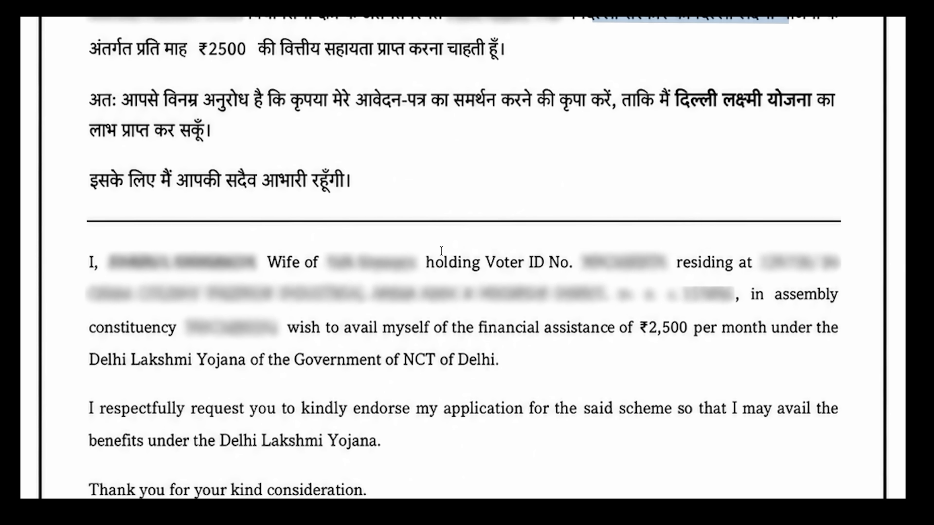
{"action": "left_click_drag", "start_coordinate": [312, 273], "coordinate": [378, 270]}
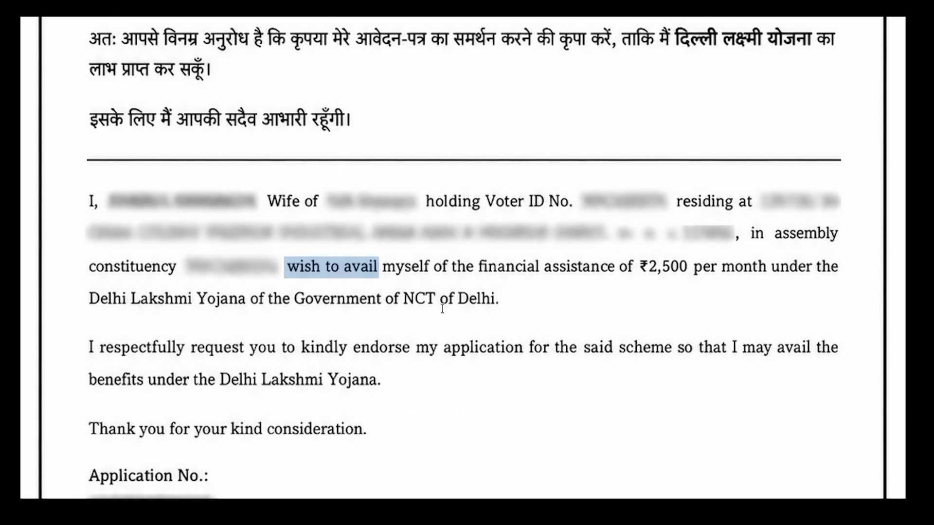
{"action": "scroll", "coordinate": [454, 302], "scroll_direction": "down", "scroll_amount": 5}
{"action": "left_click_drag", "start_coordinate": [320, 279], "coordinate": [472, 437]}
{"action": "left_click", "coordinate": [597, 396]}
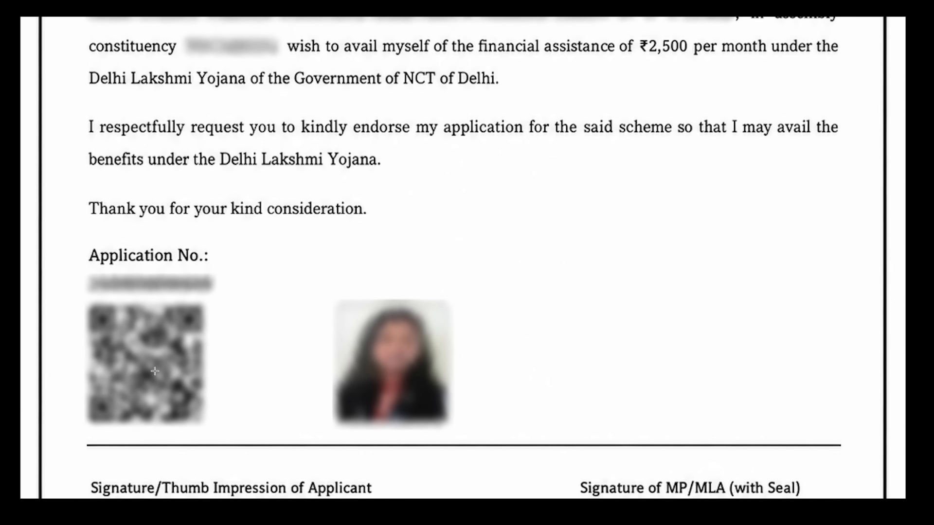